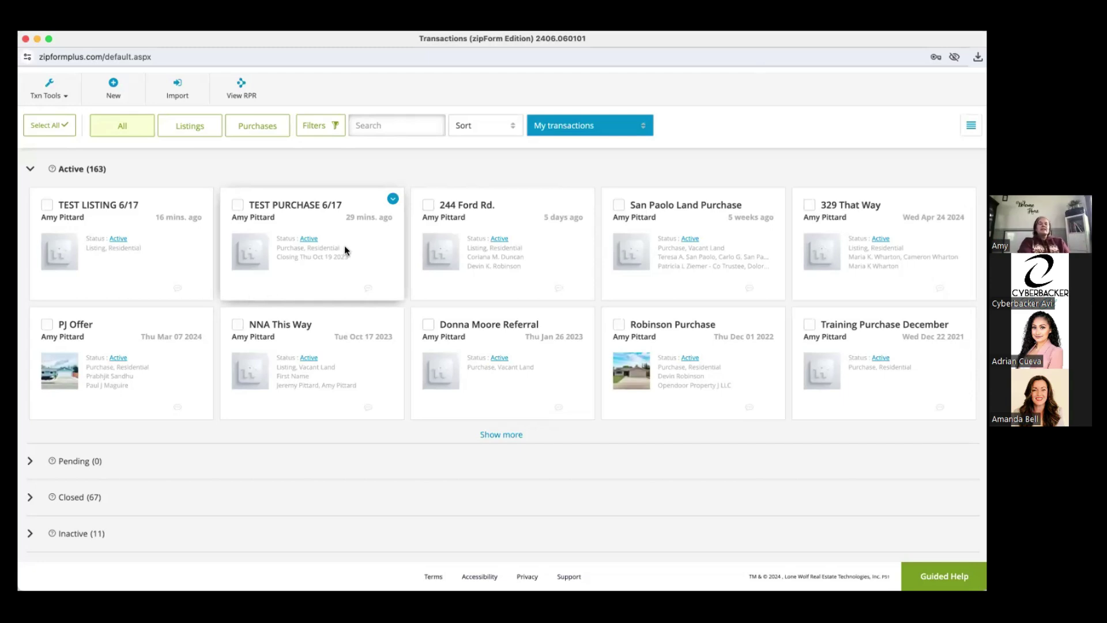
Step: Open the TEST PURCHASE 6/17 transaction card from the Transactions list
{"action": "left_click", "coordinate": [325, 223]}
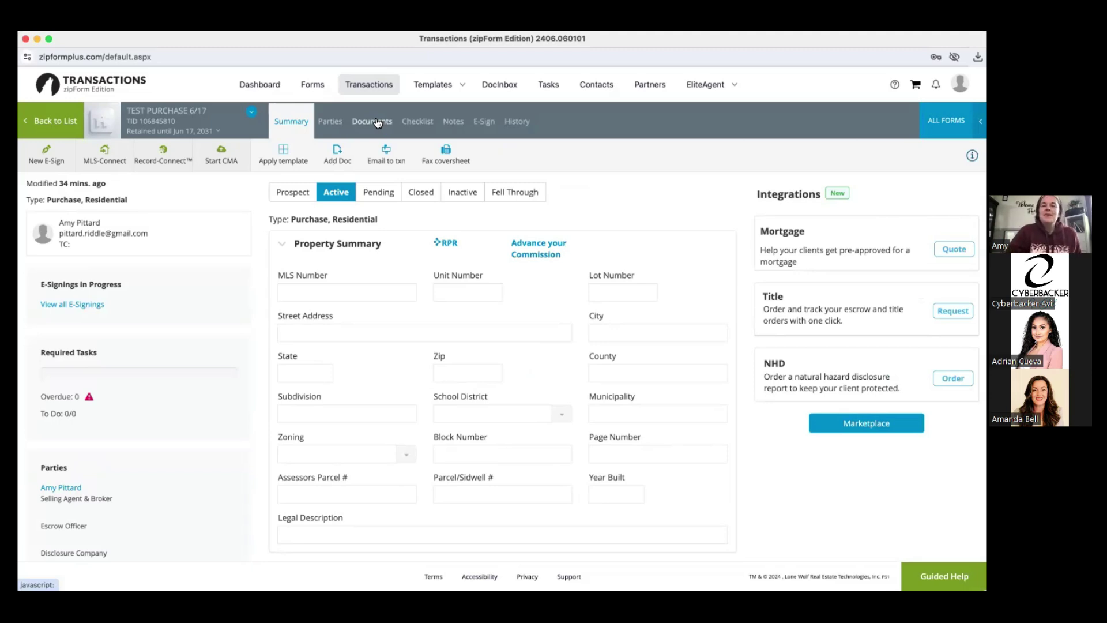
Step: Show the Documents tab of the TEST PURCHASE 6/17 transaction
{"action": "left_click", "coordinate": [377, 122]}
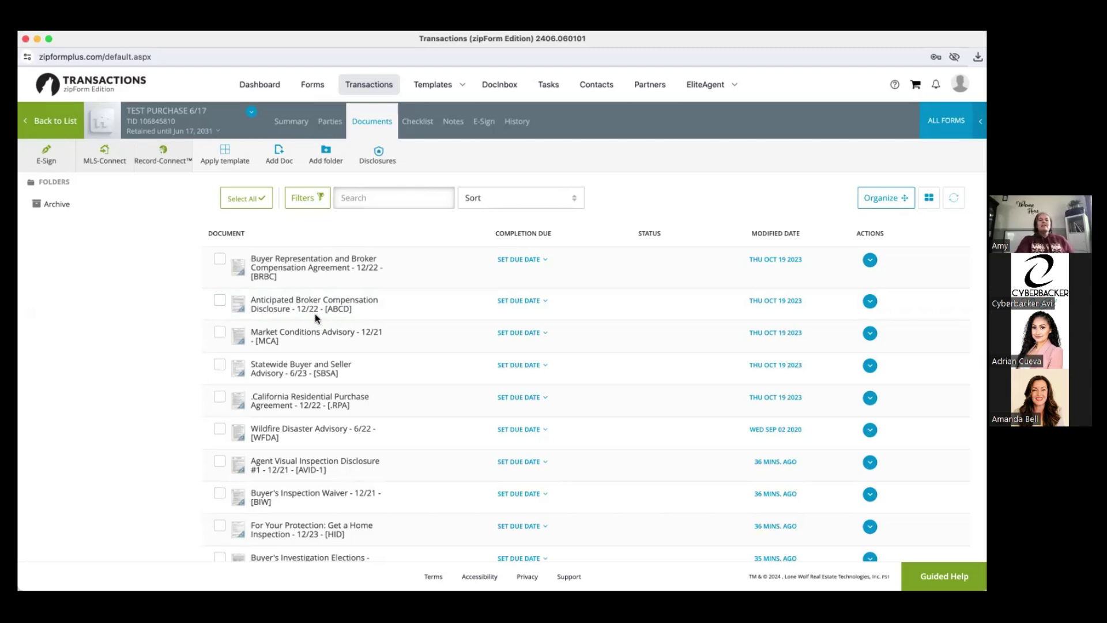
{"action": "scroll", "coordinate": [315, 313], "scroll_direction": "down", "scroll_amount": 1}
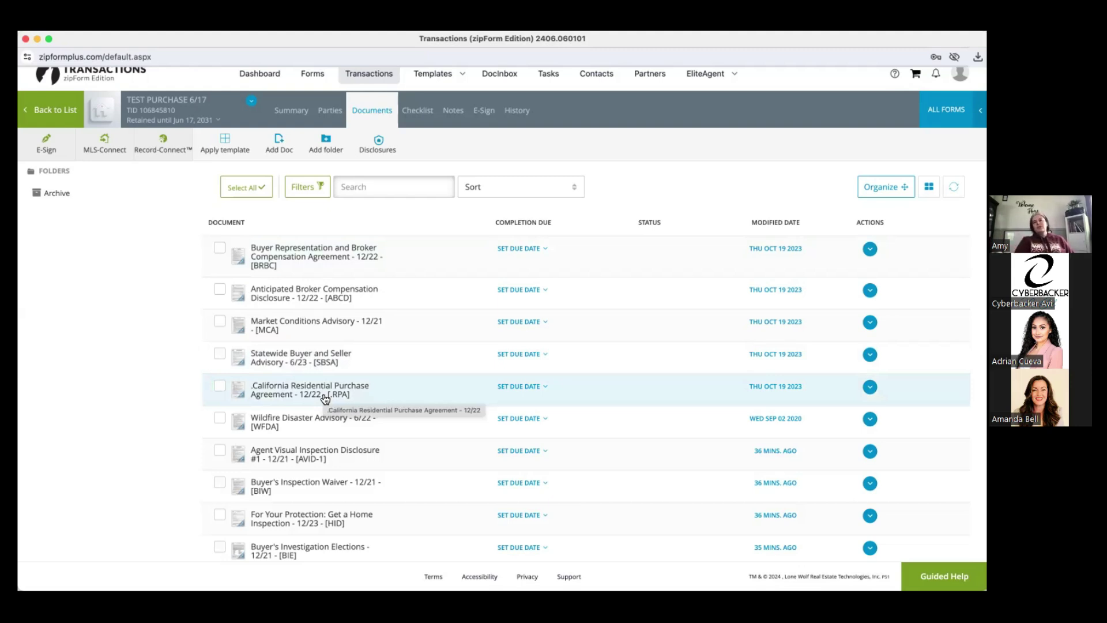
Step: Open the California Residential Purchase Agreement - 12/22 [RPA] form and scroll to page 2
{"action": "left_click", "coordinate": [324, 396]}
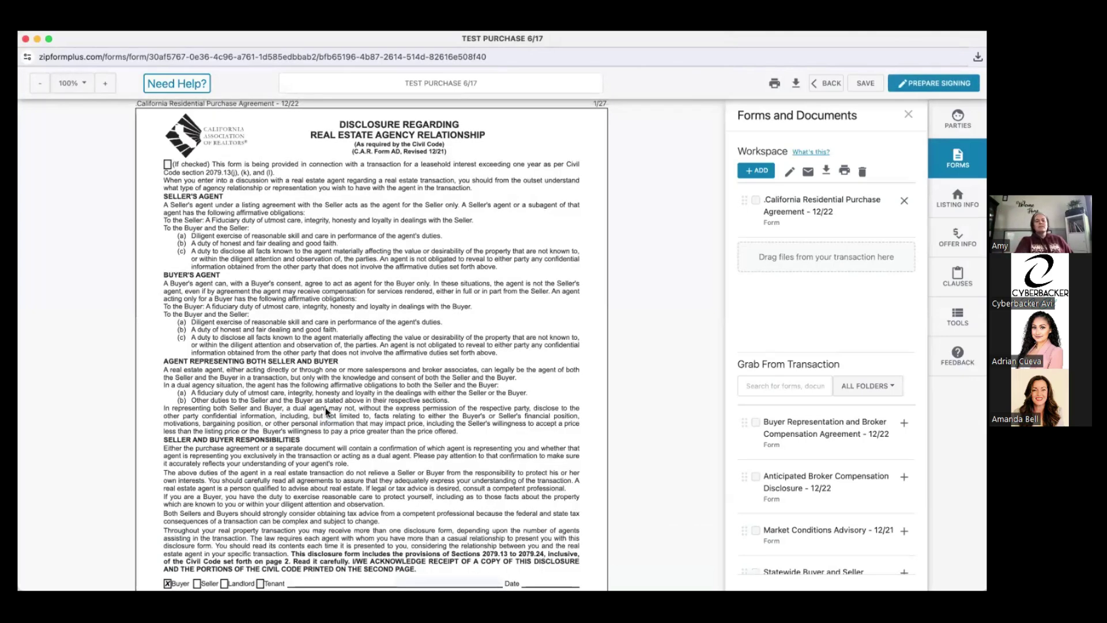
{"action": "scroll", "coordinate": [325, 407], "scroll_direction": "down", "scroll_amount": 10}
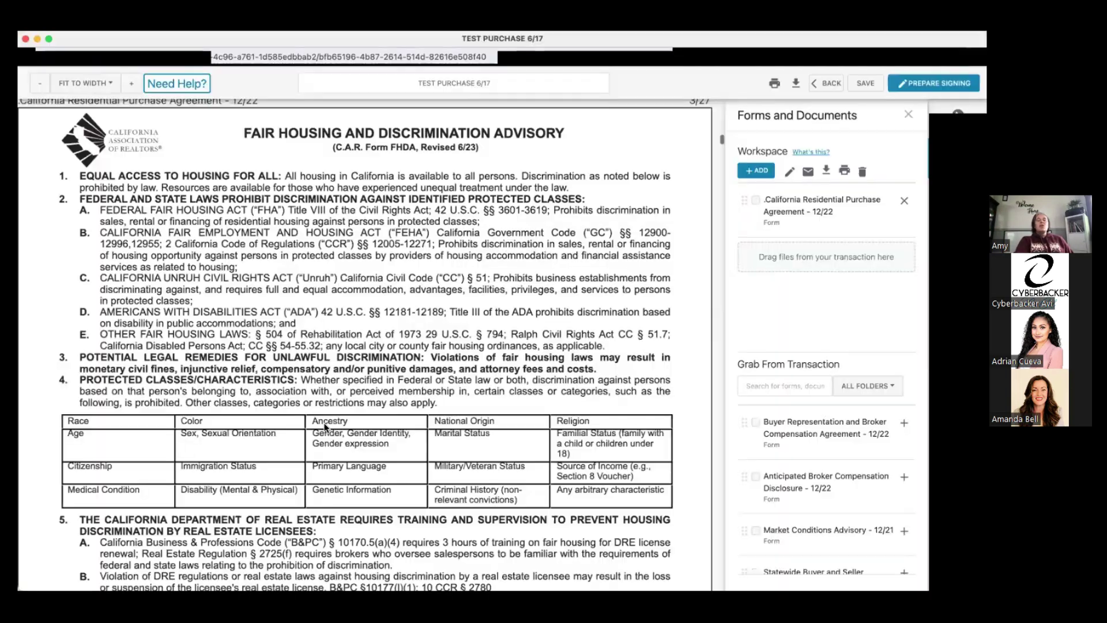
Step: Scroll past the Fair Housing, PRBS and Wire Fraud advisories to the Buyer Homeowners' Insurance Advisory
{"action": "scroll", "coordinate": [326, 427], "scroll_direction": "down", "scroll_amount": 1}
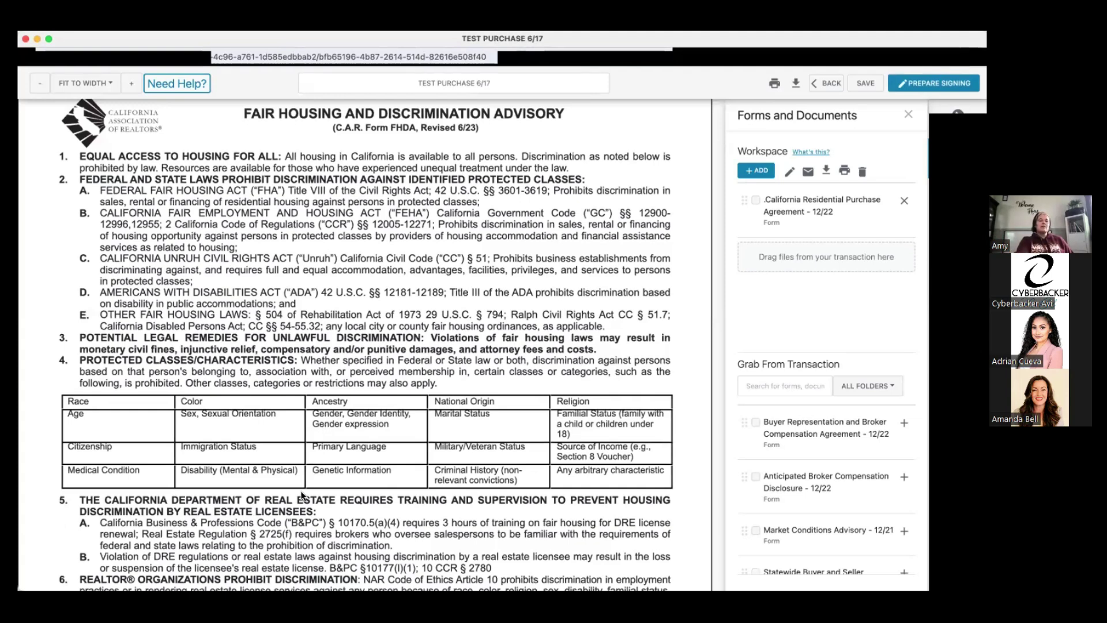
{"action": "scroll", "coordinate": [302, 495], "scroll_direction": "down", "scroll_amount": 1}
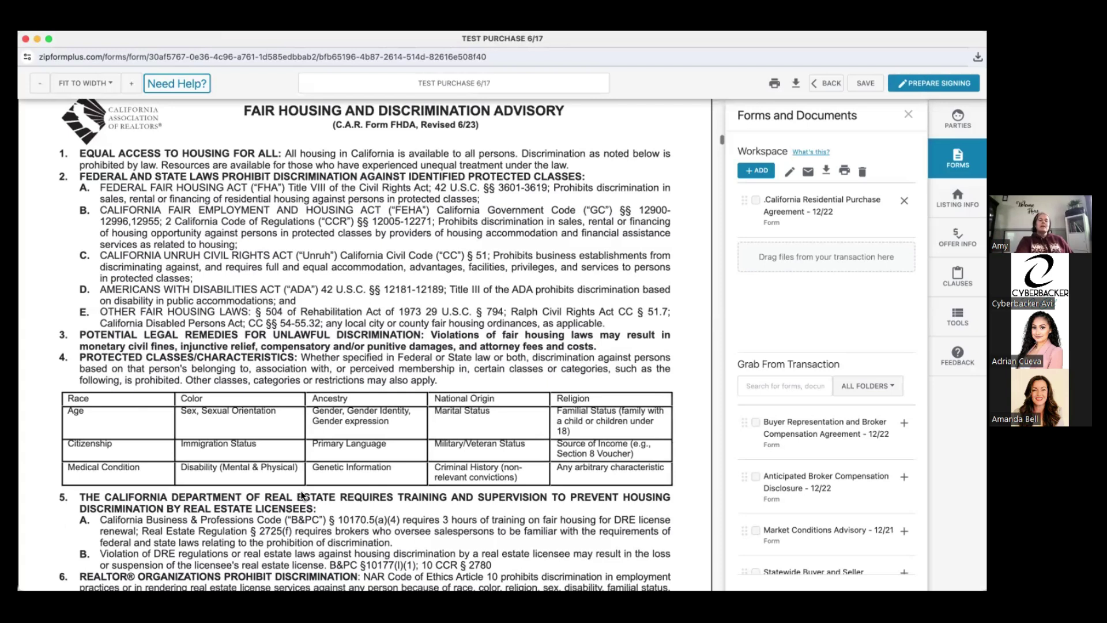
{"action": "scroll", "coordinate": [301, 495], "scroll_direction": "down", "scroll_amount": 6}
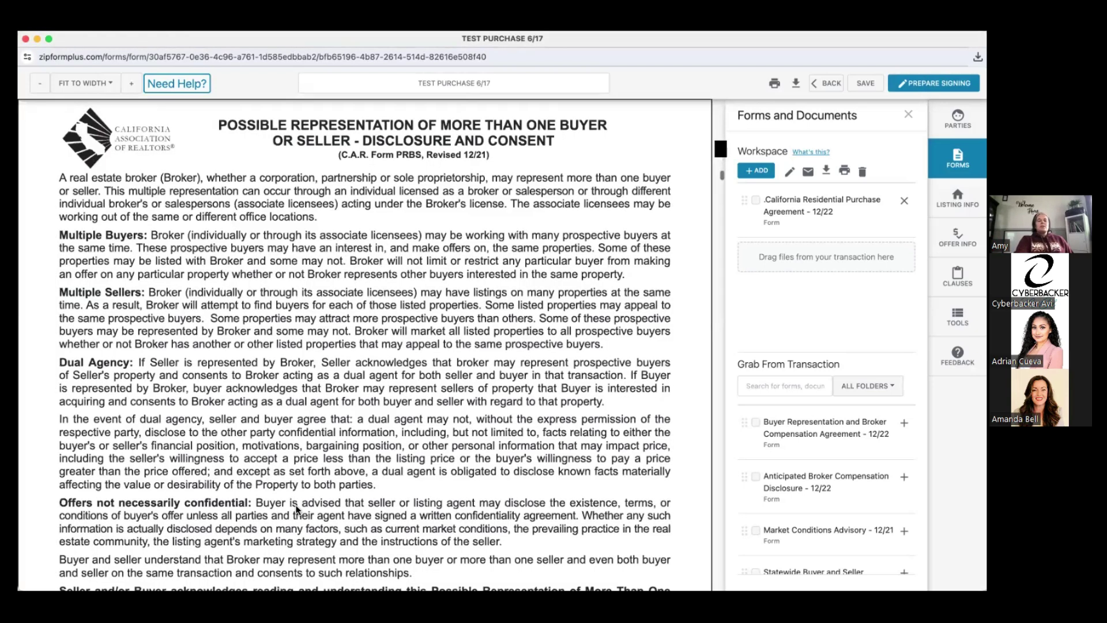
{"action": "scroll", "coordinate": [297, 510], "scroll_direction": "down", "scroll_amount": 1}
{"action": "scroll", "coordinate": [297, 510], "scroll_direction": "down", "scroll_amount": 6}
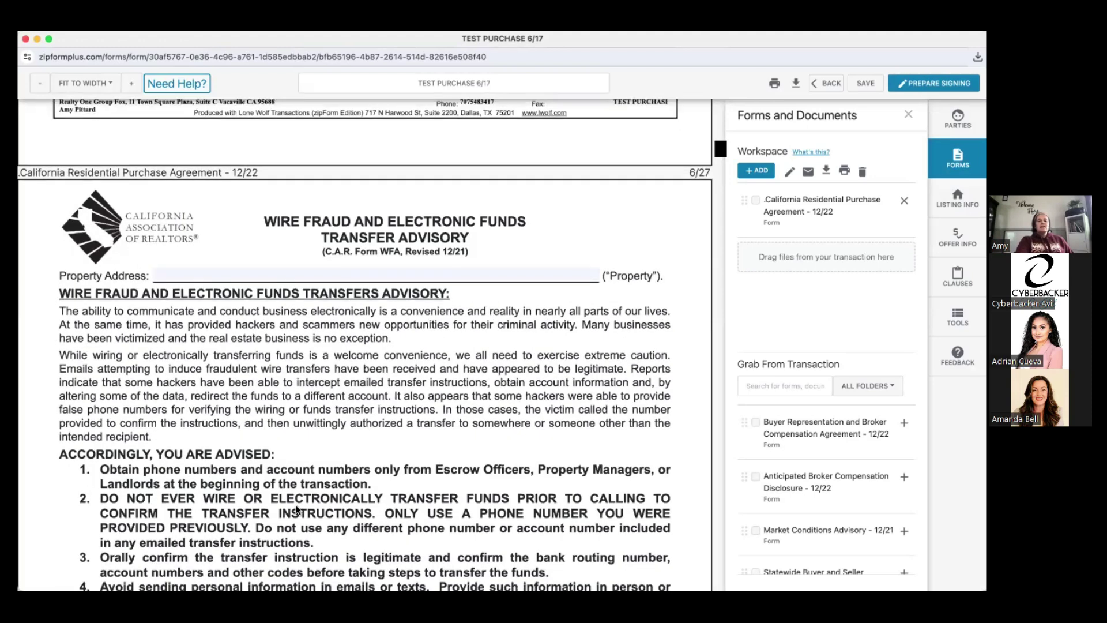
{"action": "scroll", "coordinate": [297, 509], "scroll_direction": "down", "scroll_amount": 8}
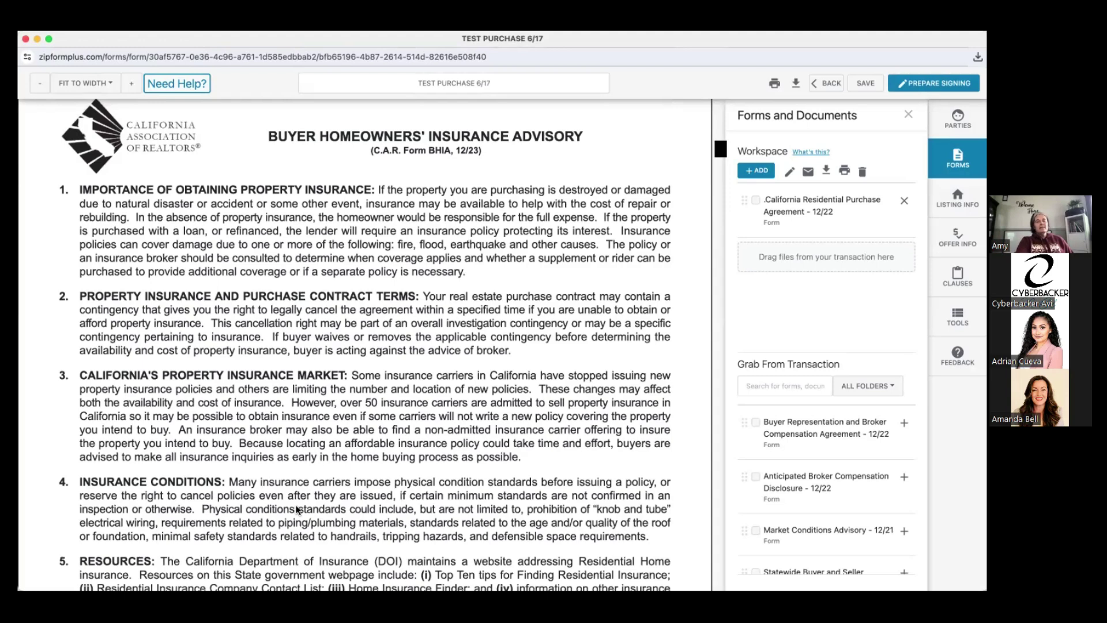
Step: Scroll to page 27 of 27, the California Consumer Privacy Act Advisory
{"action": "scroll", "coordinate": [297, 509], "scroll_direction": "down", "scroll_amount": 1}
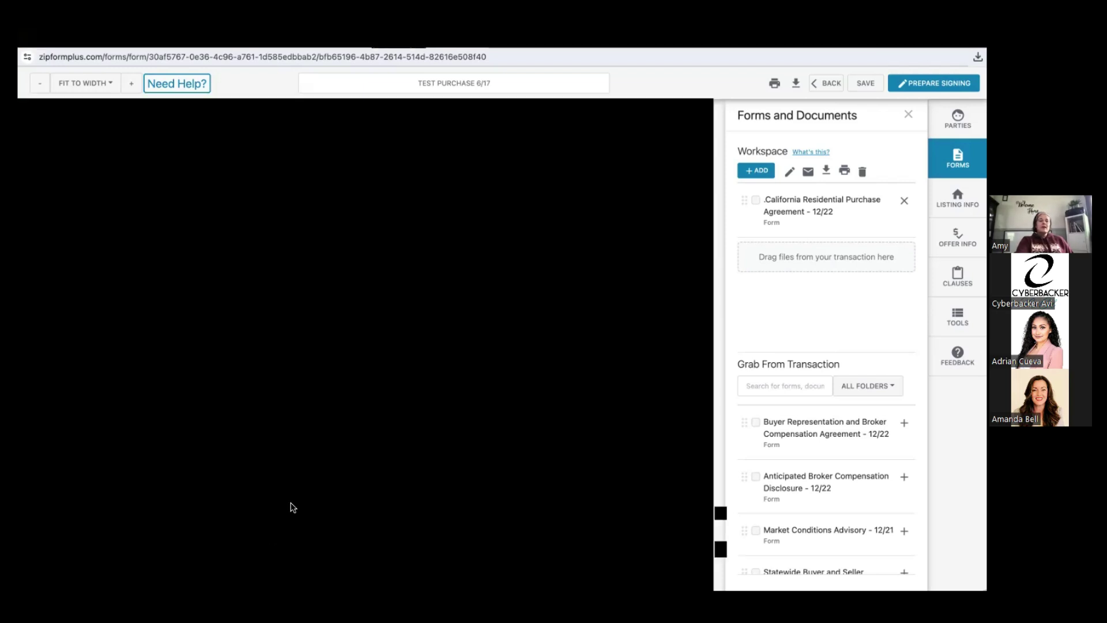
{"action": "scroll", "coordinate": [293, 508], "scroll_direction": "down", "scroll_amount": 1}
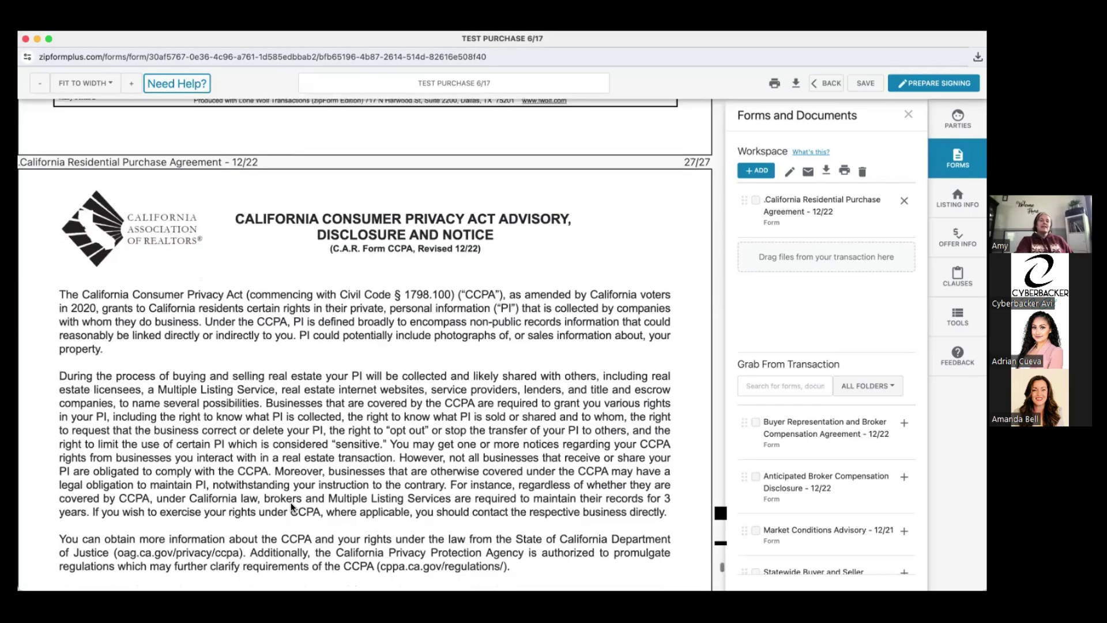
{"action": "scroll", "coordinate": [293, 508], "scroll_direction": "down", "scroll_amount": 1}
{"action": "scroll", "coordinate": [292, 507], "scroll_direction": "down", "scroll_amount": 10}
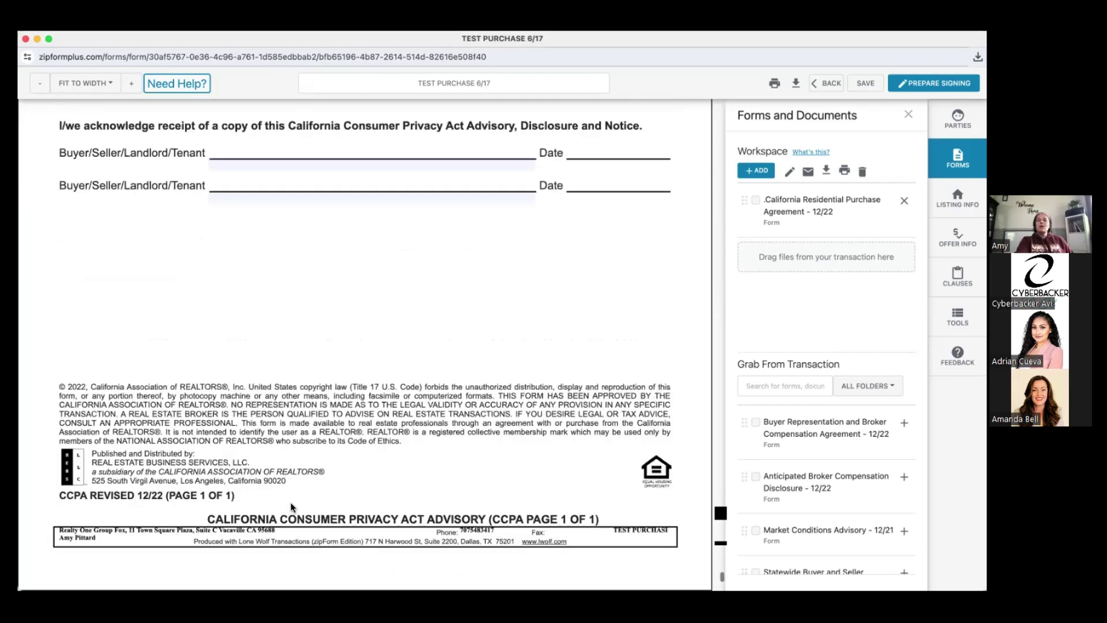
{"action": "scroll", "coordinate": [291, 502], "scroll_direction": "up", "scroll_amount": 3}
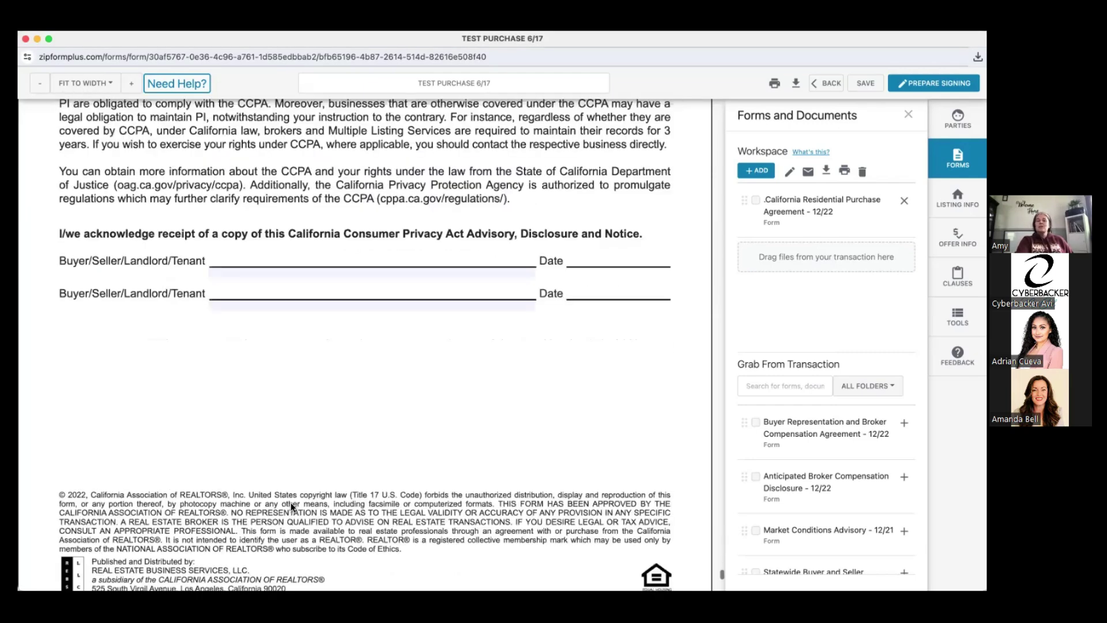
Step: Exit the form viewer without saving changes, returning to the Documents list
{"action": "left_click", "coordinate": [821, 81]}
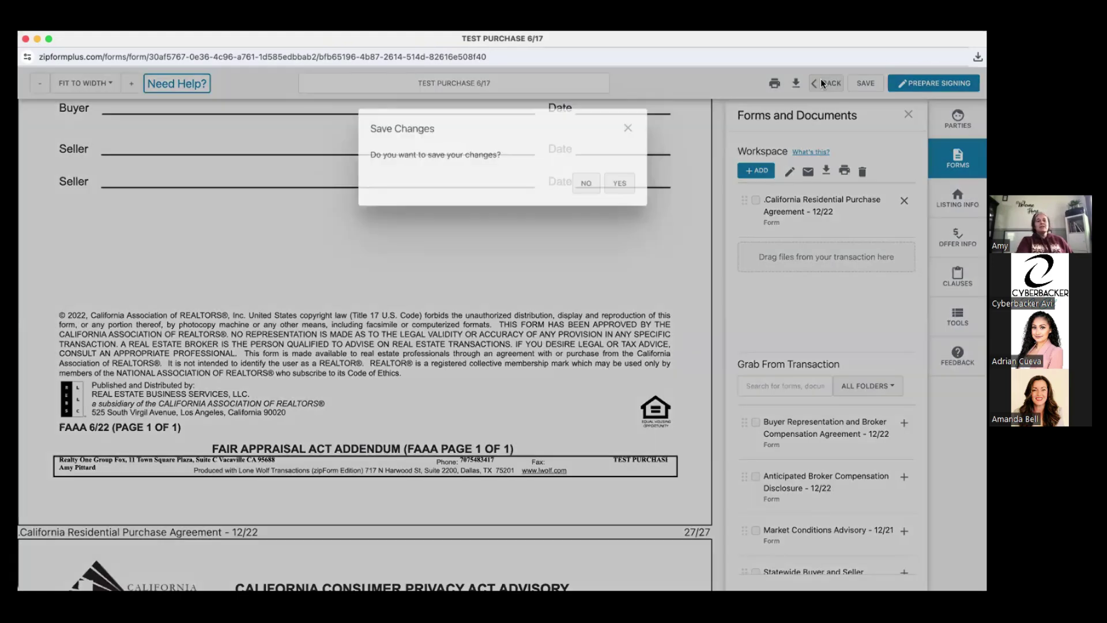
{"action": "left_click", "coordinate": [584, 188]}
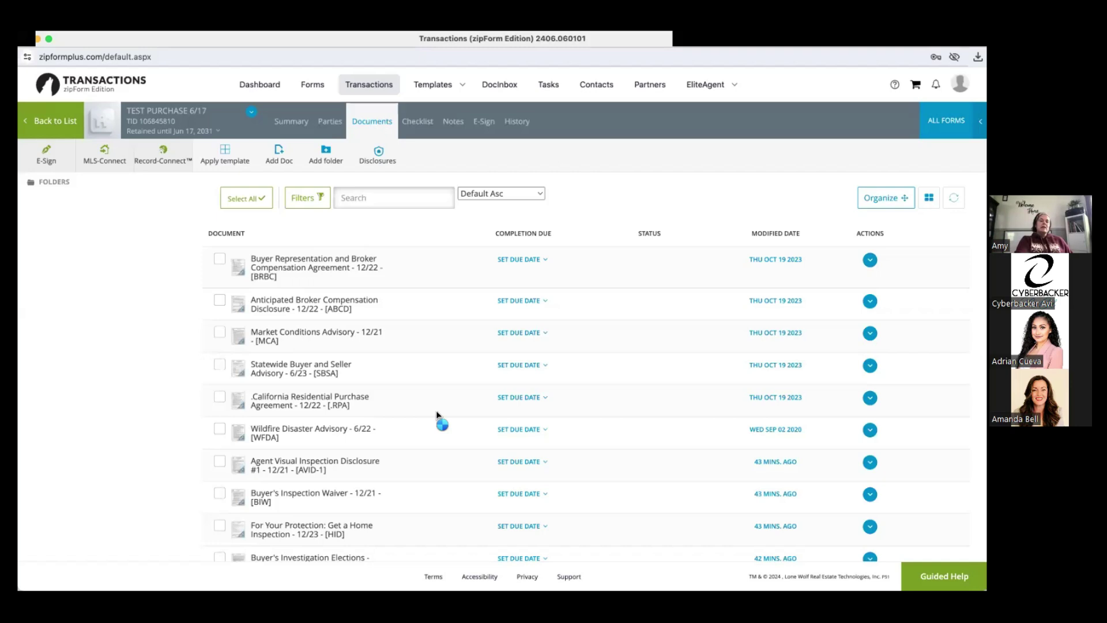
{"action": "scroll", "coordinate": [426, 427], "scroll_direction": "down", "scroll_amount": 1}
{"action": "scroll", "coordinate": [418, 438], "scroll_direction": "down", "scroll_amount": 2}
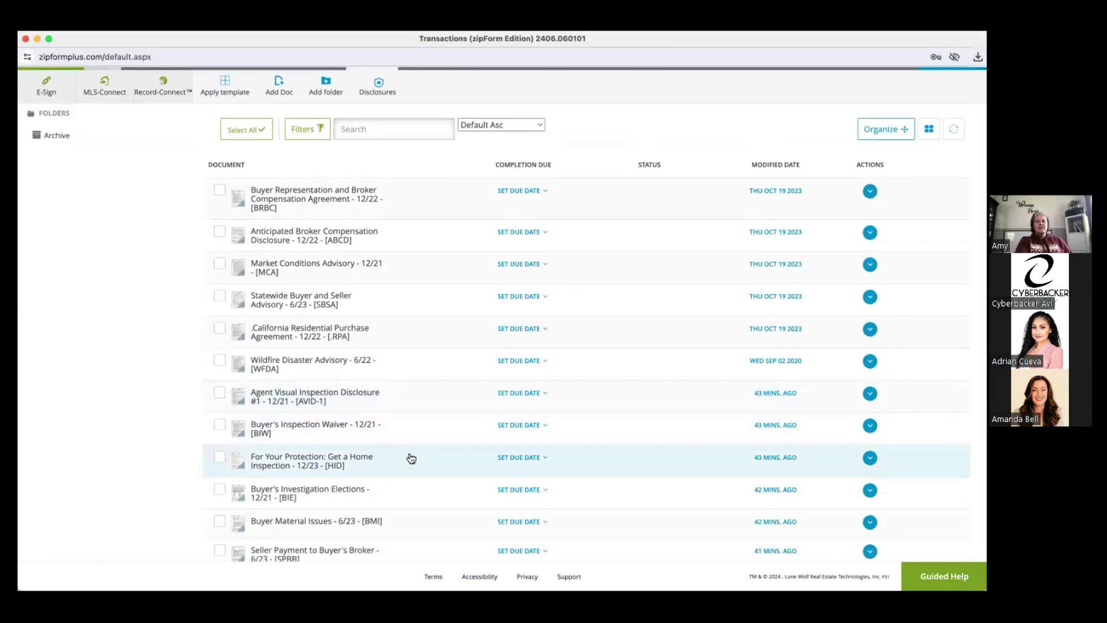
{"action": "scroll", "coordinate": [411, 458], "scroll_direction": "down", "scroll_amount": 3}
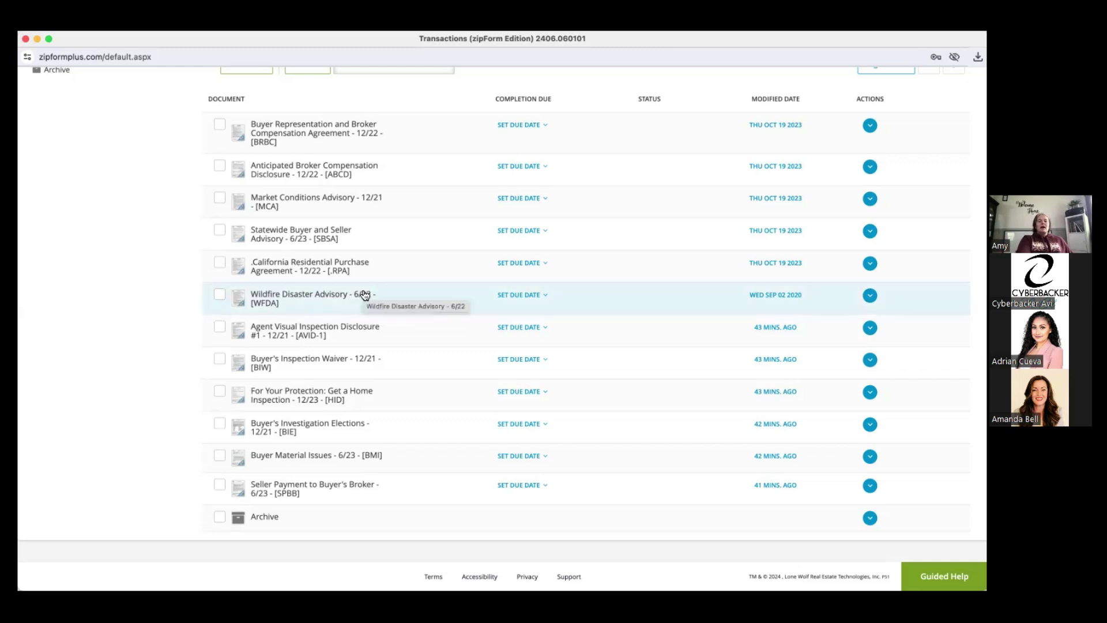
{"action": "scroll", "coordinate": [361, 294], "scroll_direction": "down", "scroll_amount": 1}
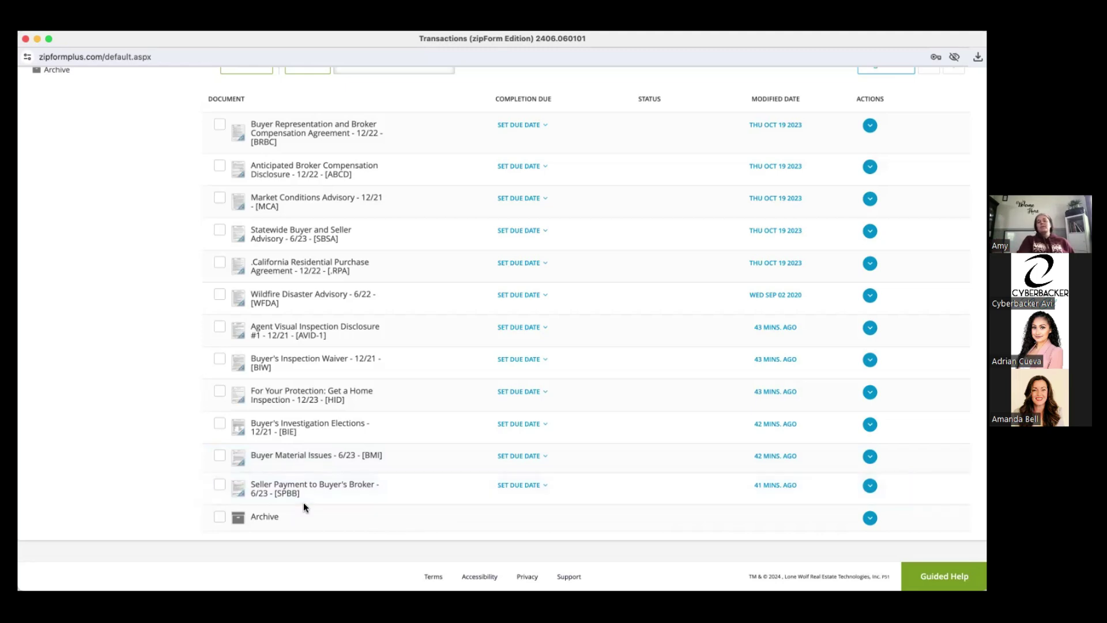
{"action": "scroll", "coordinate": [302, 497], "scroll_direction": "down", "scroll_amount": 1}
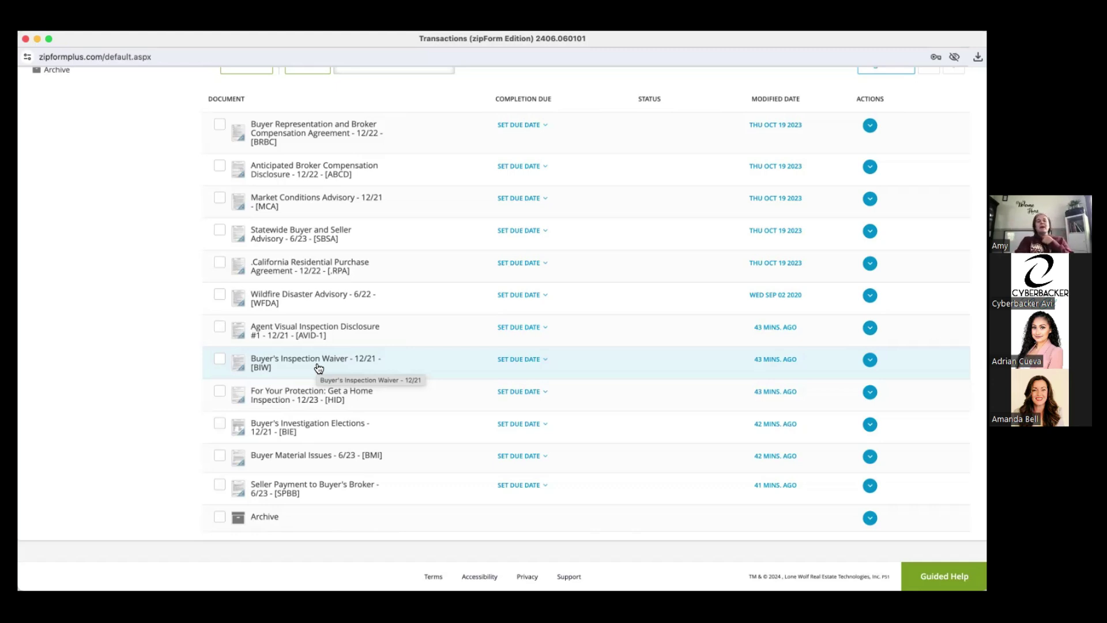
{"action": "scroll", "coordinate": [346, 175], "scroll_direction": "up", "scroll_amount": 3}
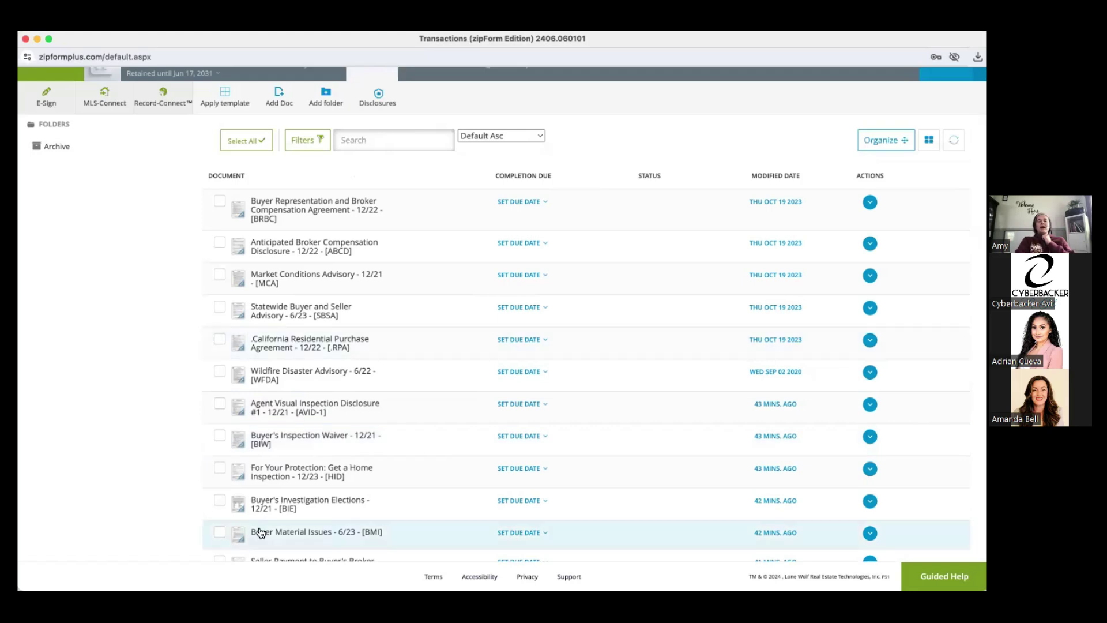
{"action": "scroll", "coordinate": [261, 531], "scroll_direction": "up", "scroll_amount": 1}
{"action": "scroll", "coordinate": [261, 531], "scroll_direction": "down", "scroll_amount": 3}
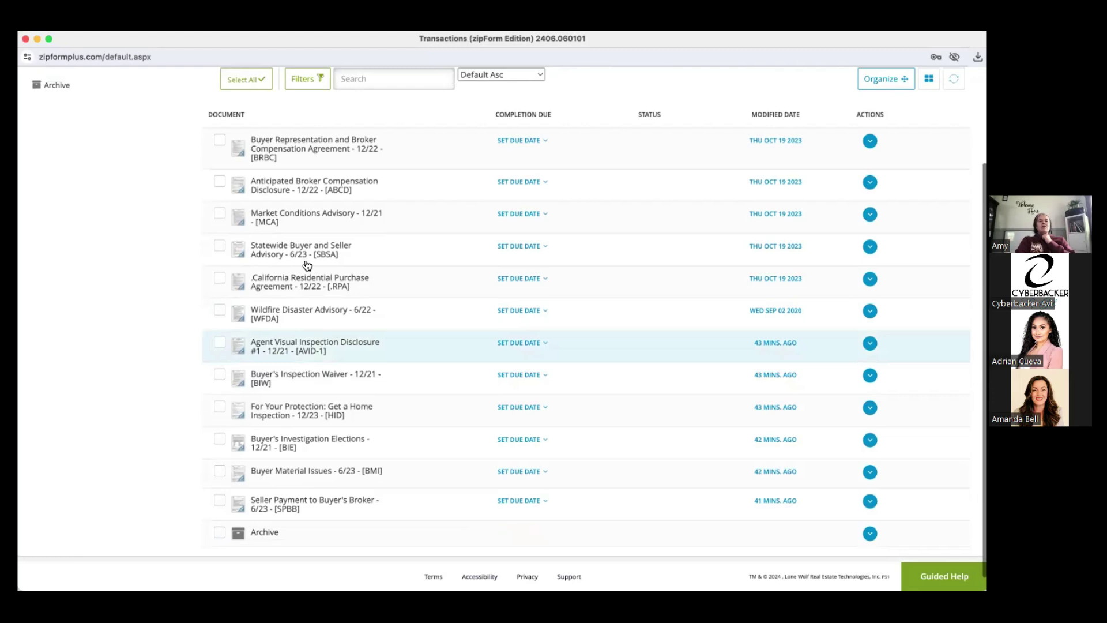
{"action": "scroll", "coordinate": [230, 232], "scroll_direction": "up", "scroll_amount": 5}
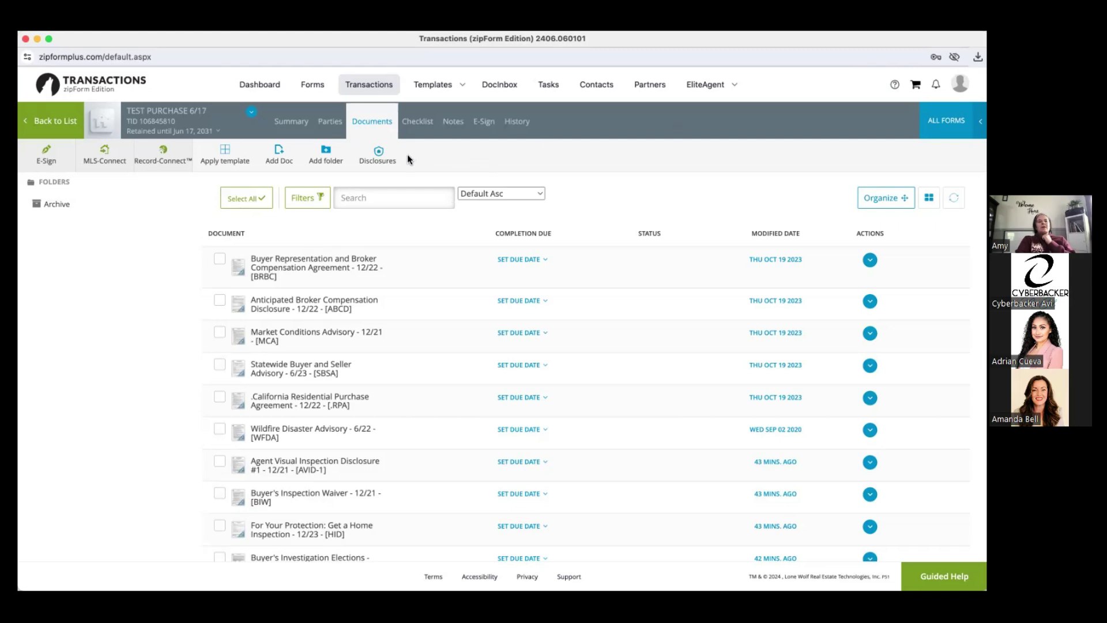
{"action": "left_click", "coordinate": [227, 159]}
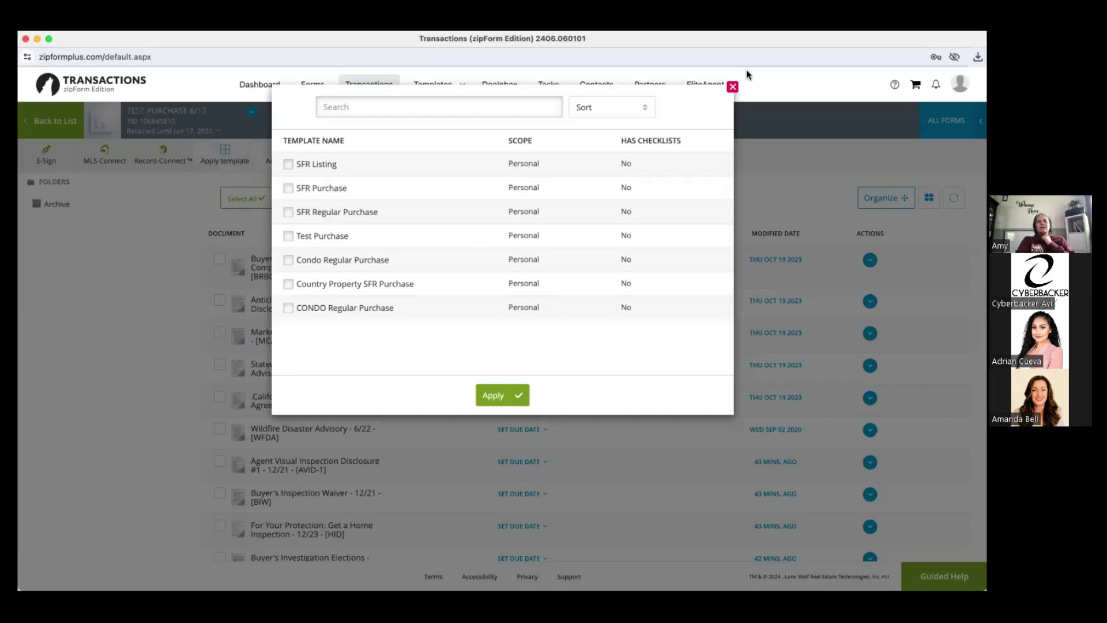
{"action": "left_click", "coordinate": [731, 87]}
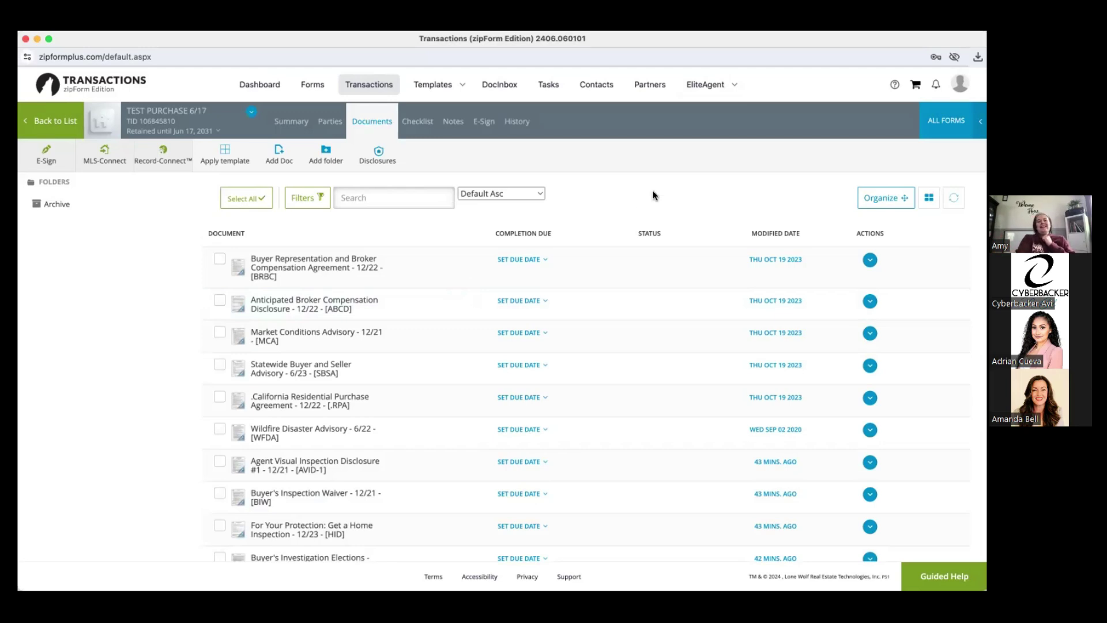
{"action": "mouse_move", "coordinate": [464, 86]}
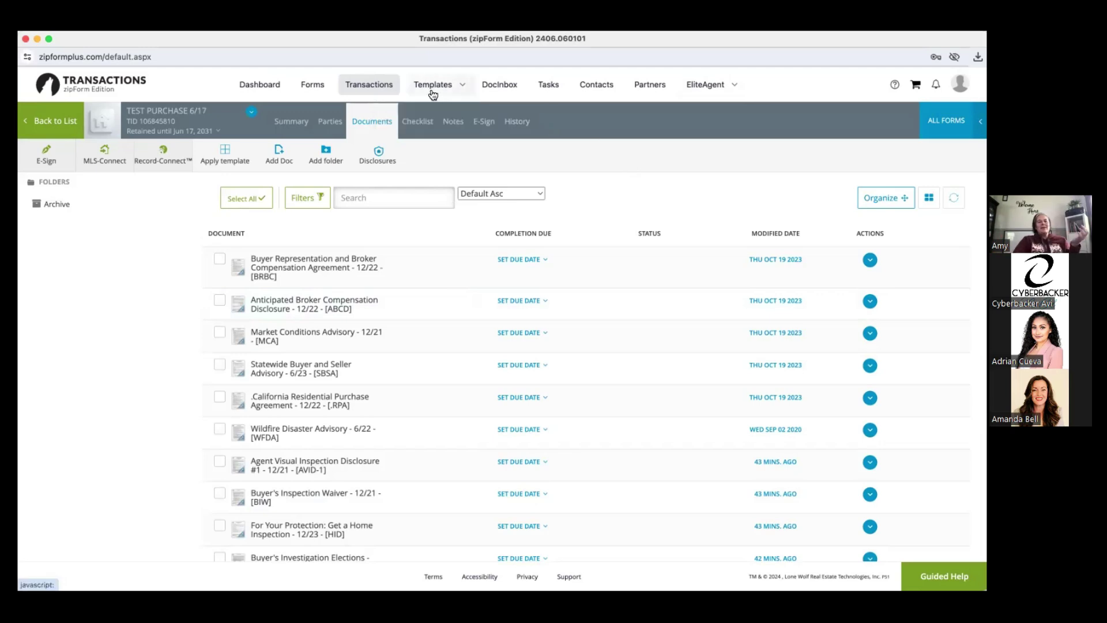
Step: Open the Transaction Details / Actions panel for TEST PURCHASE 6/17
{"action": "left_click", "coordinate": [252, 113]}
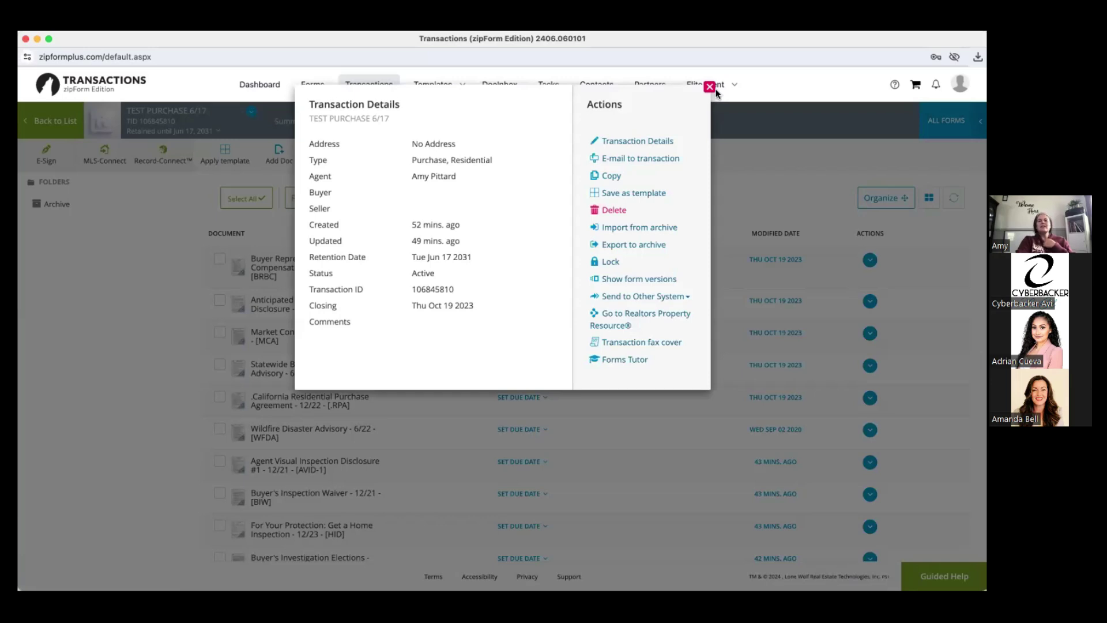
{"action": "left_click", "coordinate": [253, 114]}
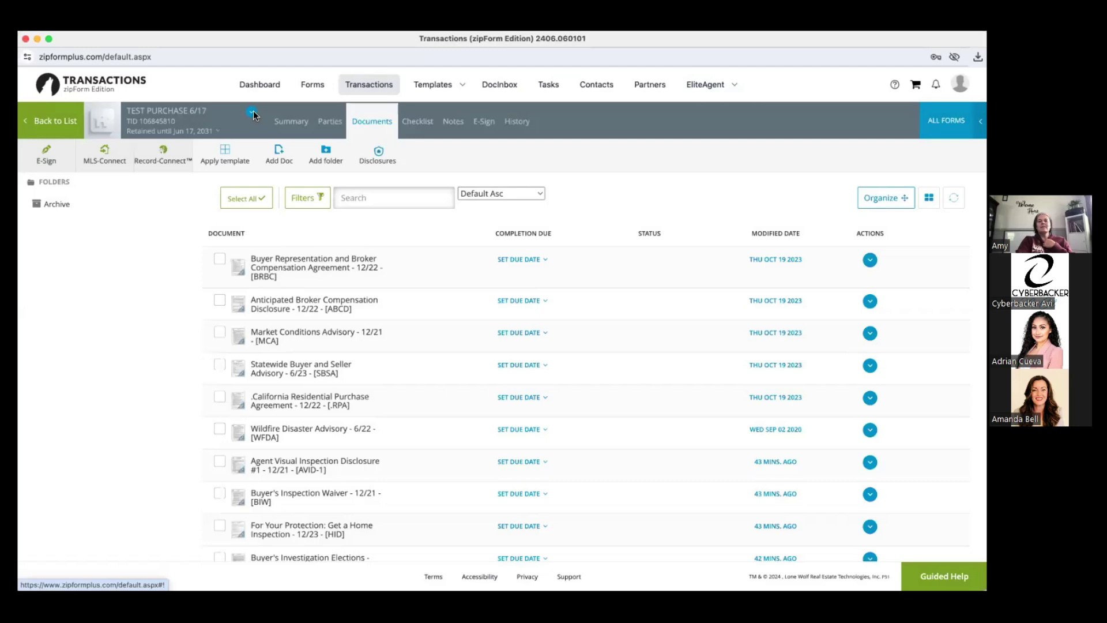
{"action": "left_click", "coordinate": [254, 115]}
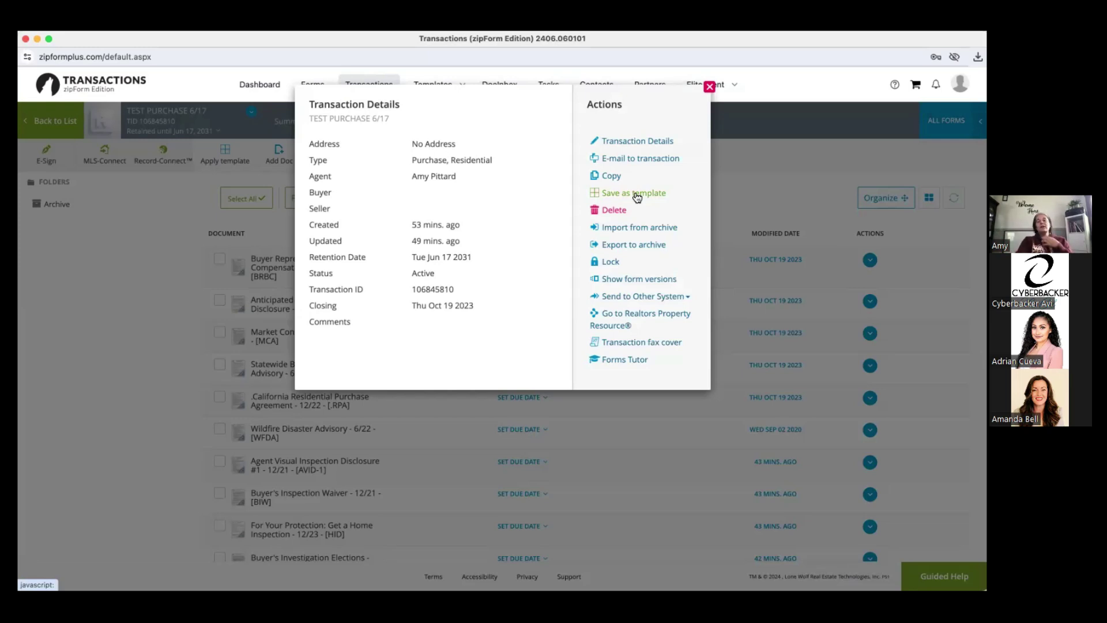
Step: Close the Transaction Details popup and return to the Transactions list
{"action": "left_click", "coordinate": [710, 88]}
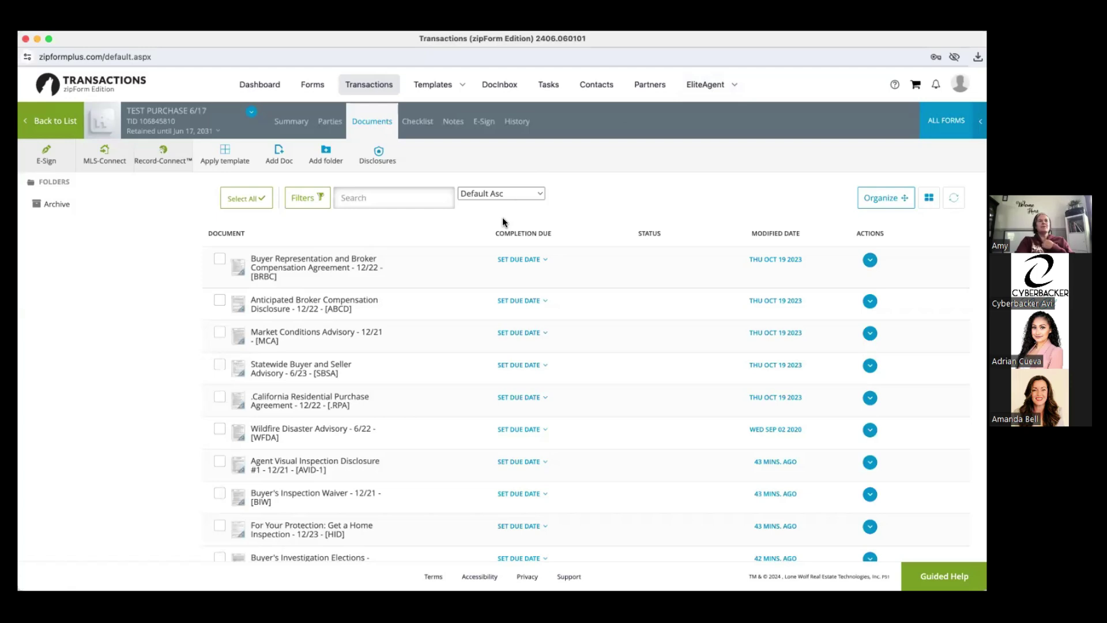
{"action": "scroll", "coordinate": [503, 222], "scroll_direction": "down", "scroll_amount": 1}
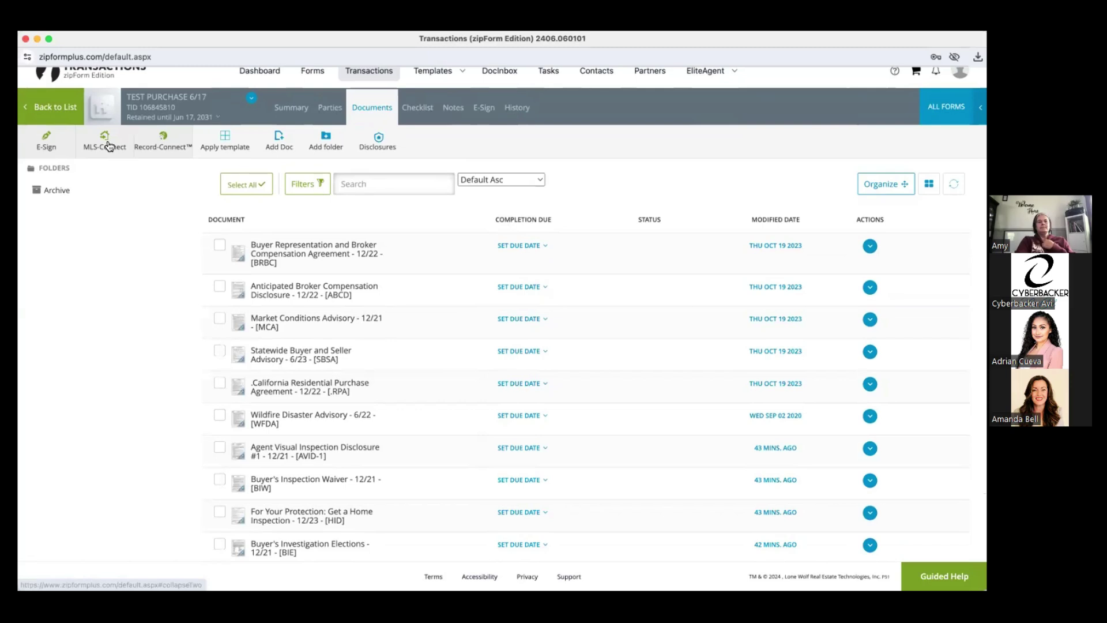
{"action": "left_click", "coordinate": [55, 106]}
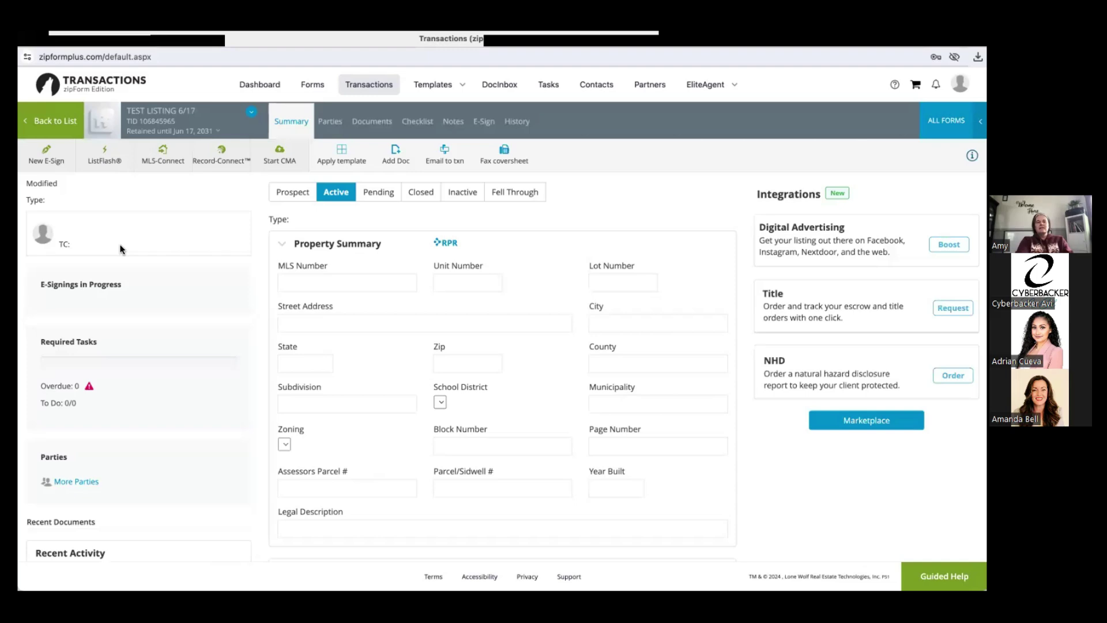
Step: Confirm TEST LISTING 6/17's Documents tab is empty, then go back to the Dashboard
{"action": "left_click", "coordinate": [379, 123]}
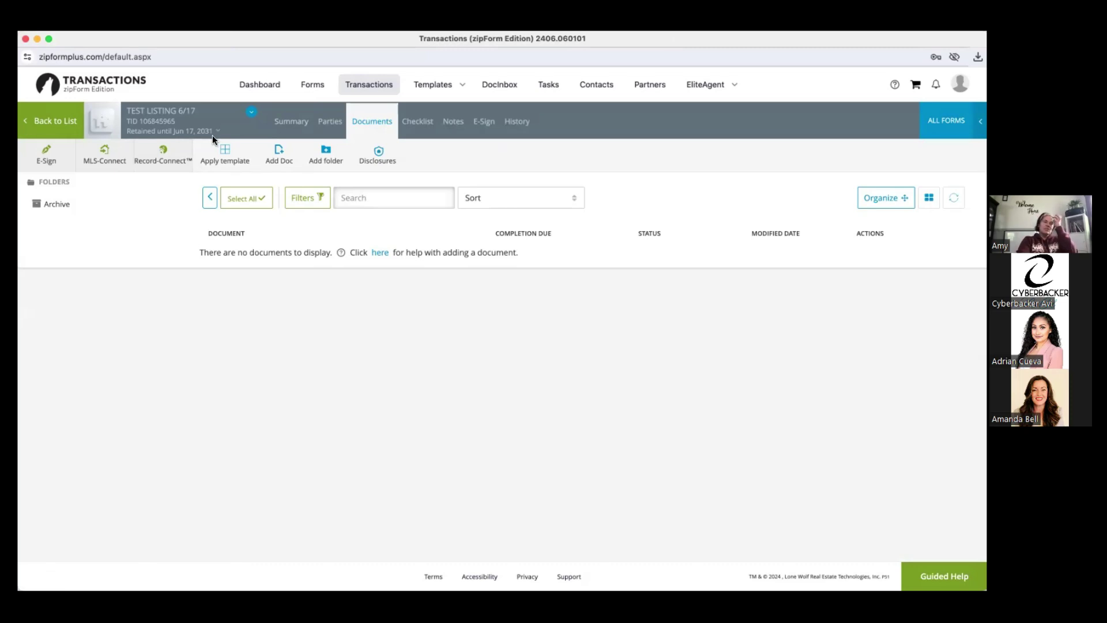
{"action": "left_click", "coordinate": [57, 123]}
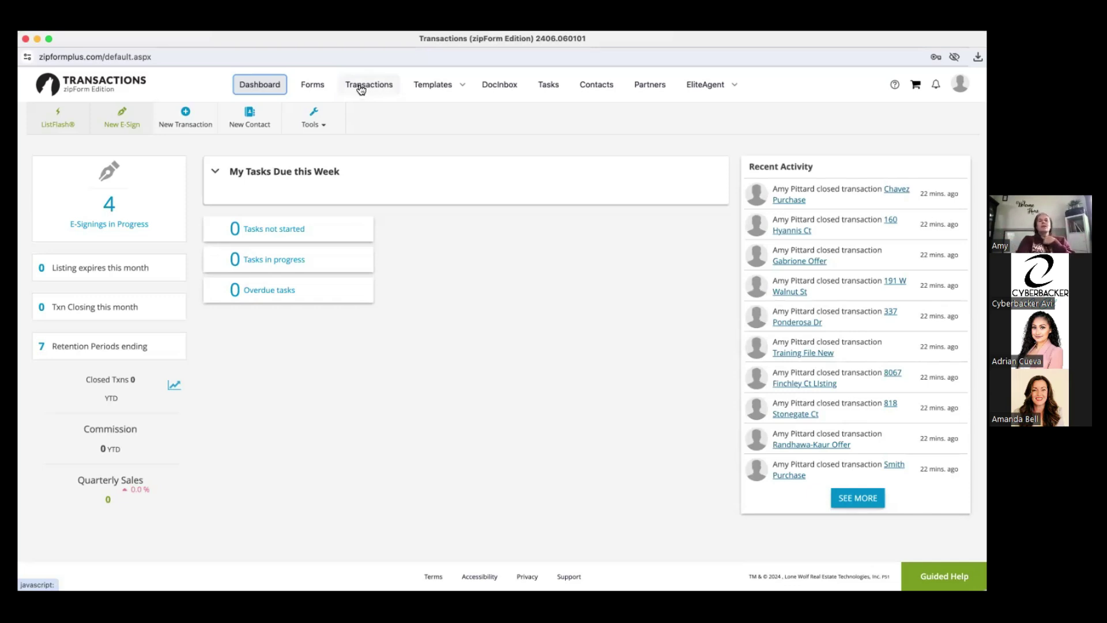
Step: Go from the Dashboard to the Transactions list
{"action": "left_click", "coordinate": [360, 86]}
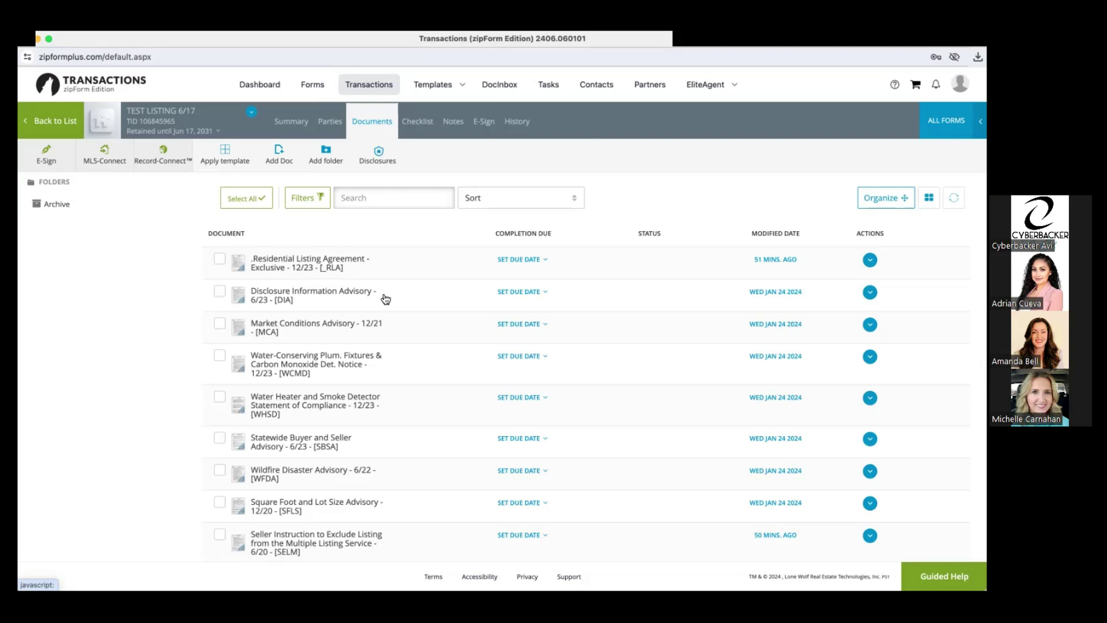
Step: Open the Residential Listing Agreement - Exclusive from the TEST LISTING 6/17 Documents list
{"action": "scroll", "coordinate": [375, 224], "scroll_direction": "down", "scroll_amount": 1}
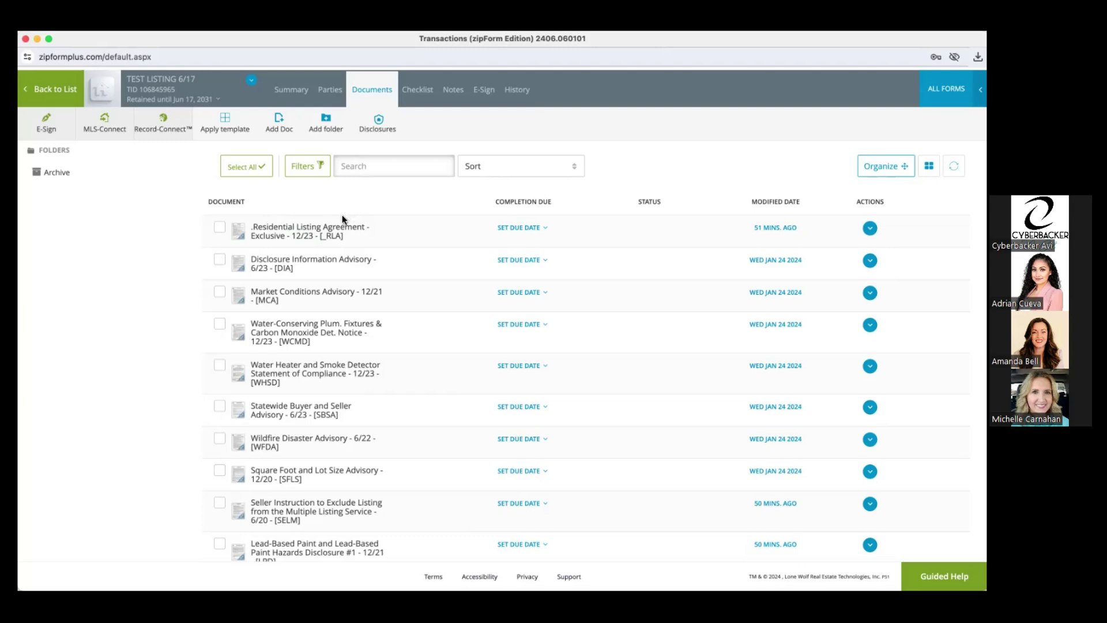
{"action": "left_click", "coordinate": [333, 234]}
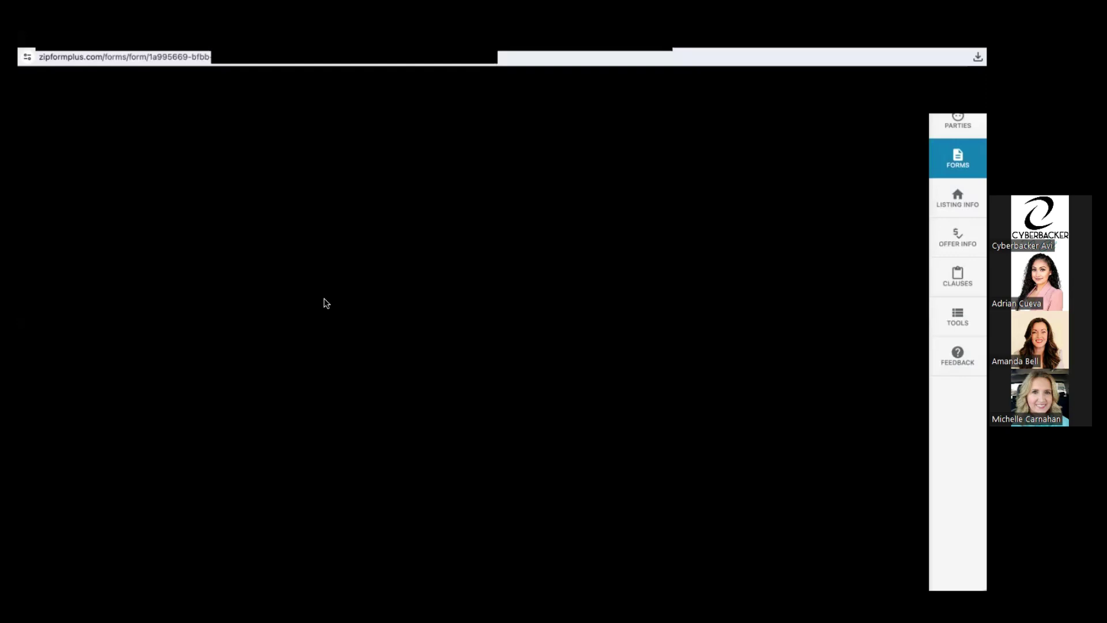
{"action": "scroll", "coordinate": [325, 301], "scroll_direction": "down", "scroll_amount": 15}
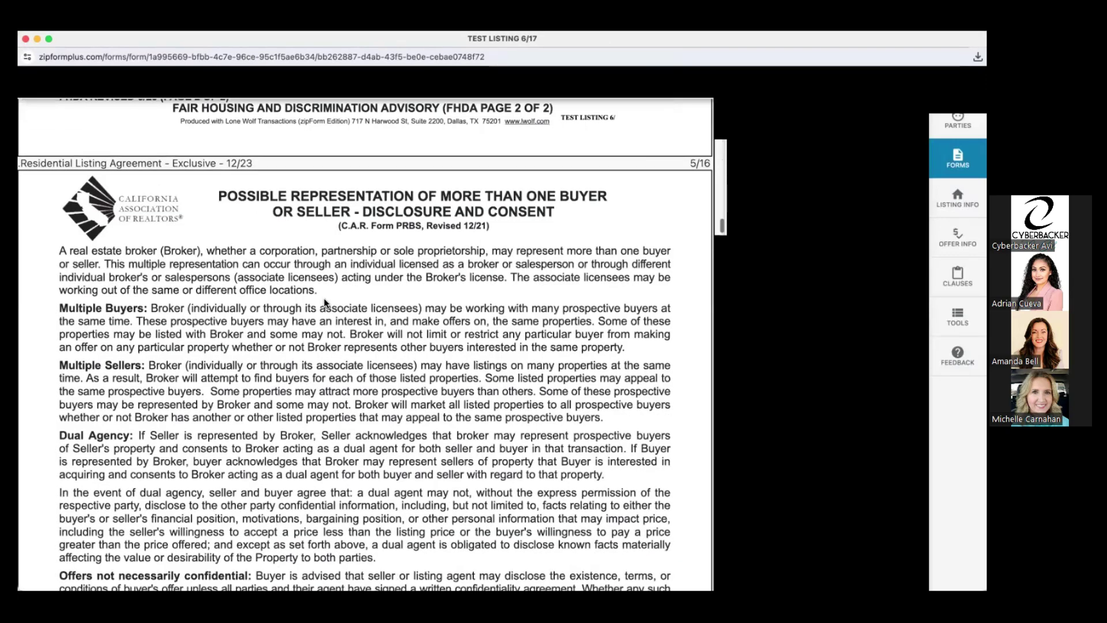
{"action": "scroll", "coordinate": [325, 300], "scroll_direction": "down", "scroll_amount": 1}
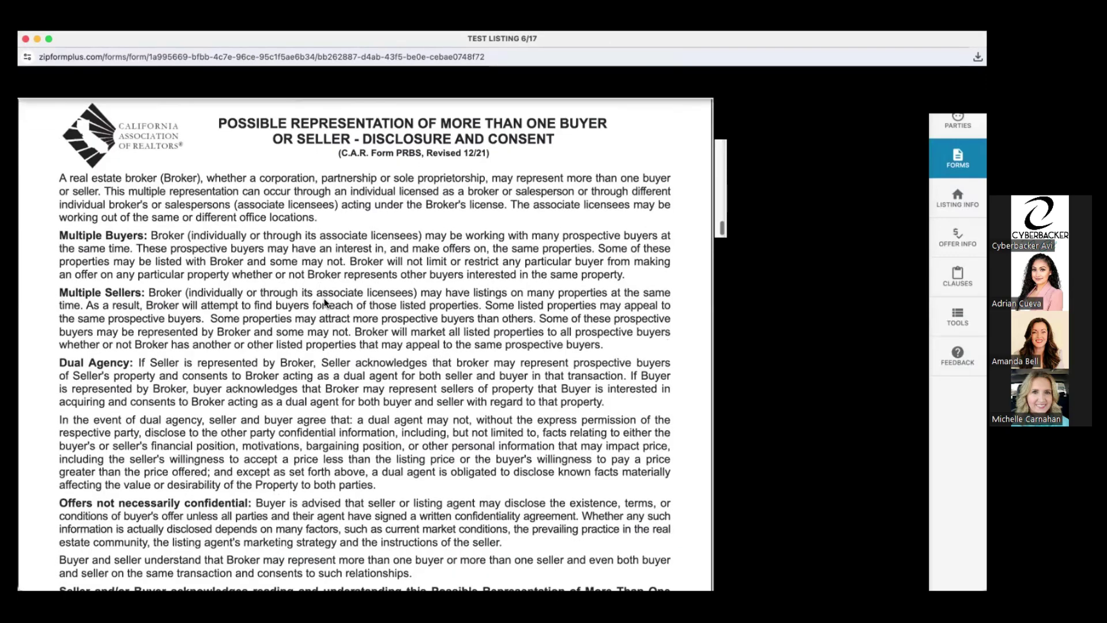
{"action": "scroll", "coordinate": [325, 301], "scroll_direction": "down", "scroll_amount": 10}
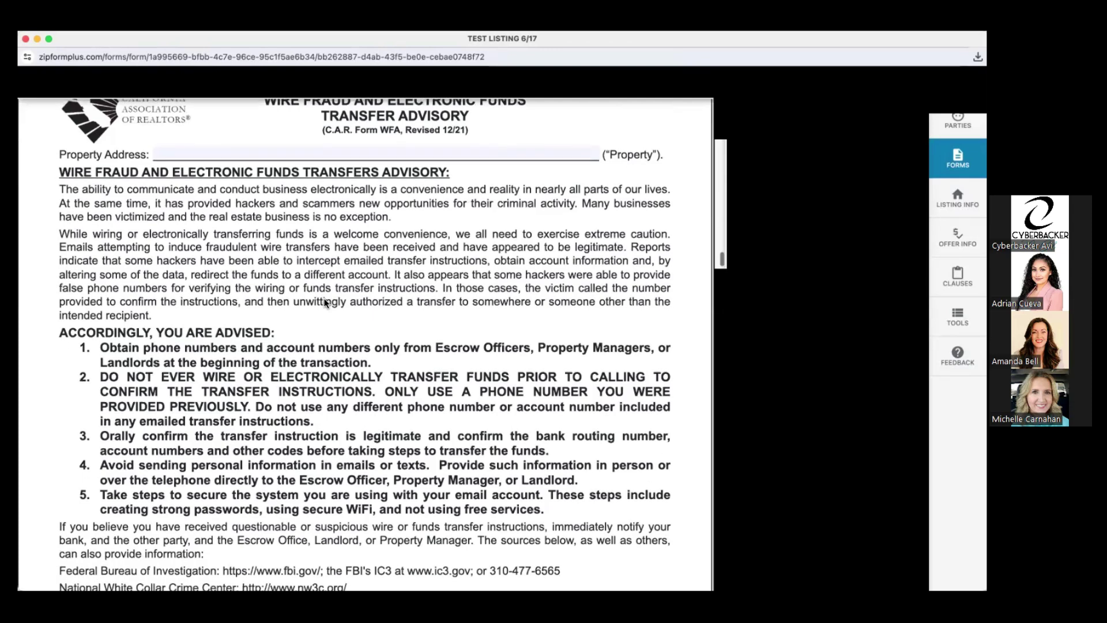
{"action": "scroll", "coordinate": [325, 302], "scroll_direction": "down", "scroll_amount": 3}
{"action": "scroll", "coordinate": [324, 302], "scroll_direction": "down", "scroll_amount": 4}
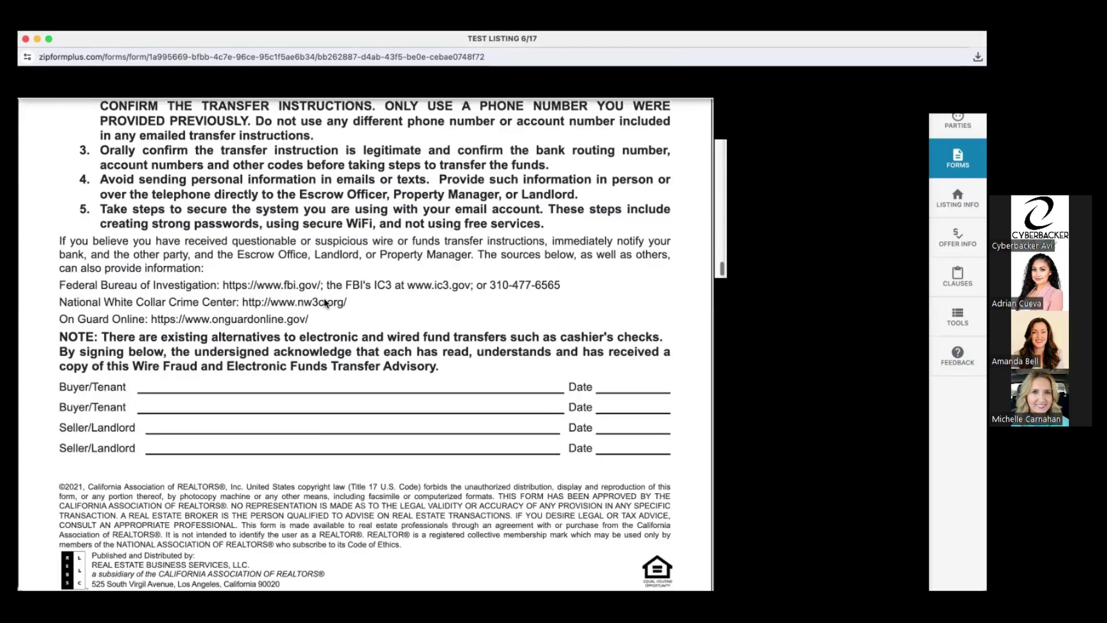
{"action": "scroll", "coordinate": [325, 302], "scroll_direction": "down", "scroll_amount": 10}
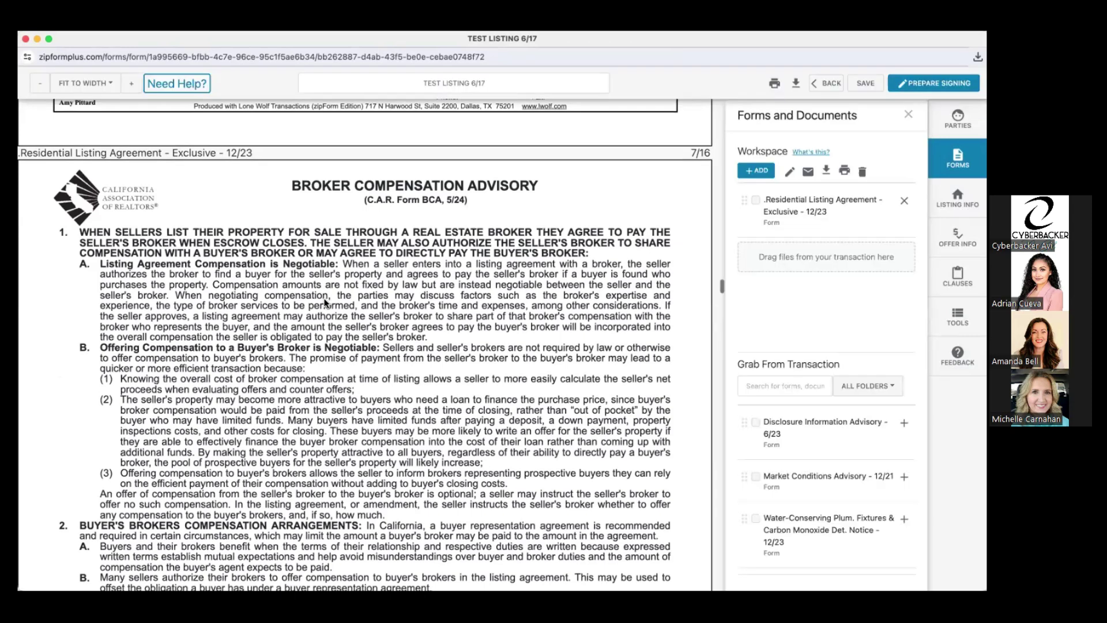
{"action": "scroll", "coordinate": [326, 303], "scroll_direction": "down", "scroll_amount": 15}
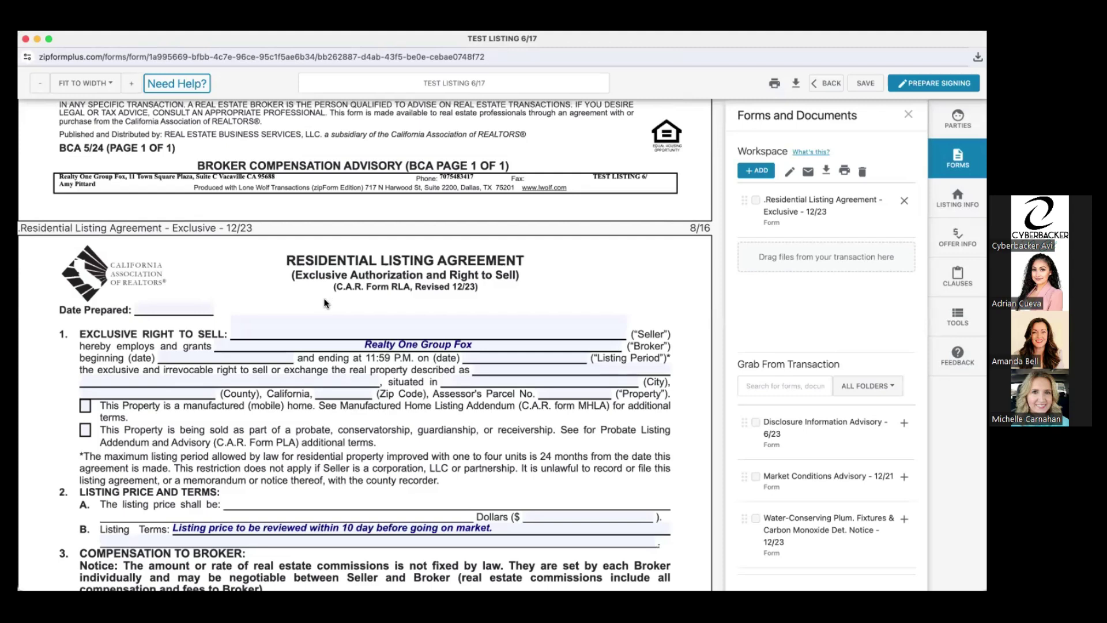
{"action": "scroll", "coordinate": [326, 303], "scroll_direction": "down", "scroll_amount": 1}
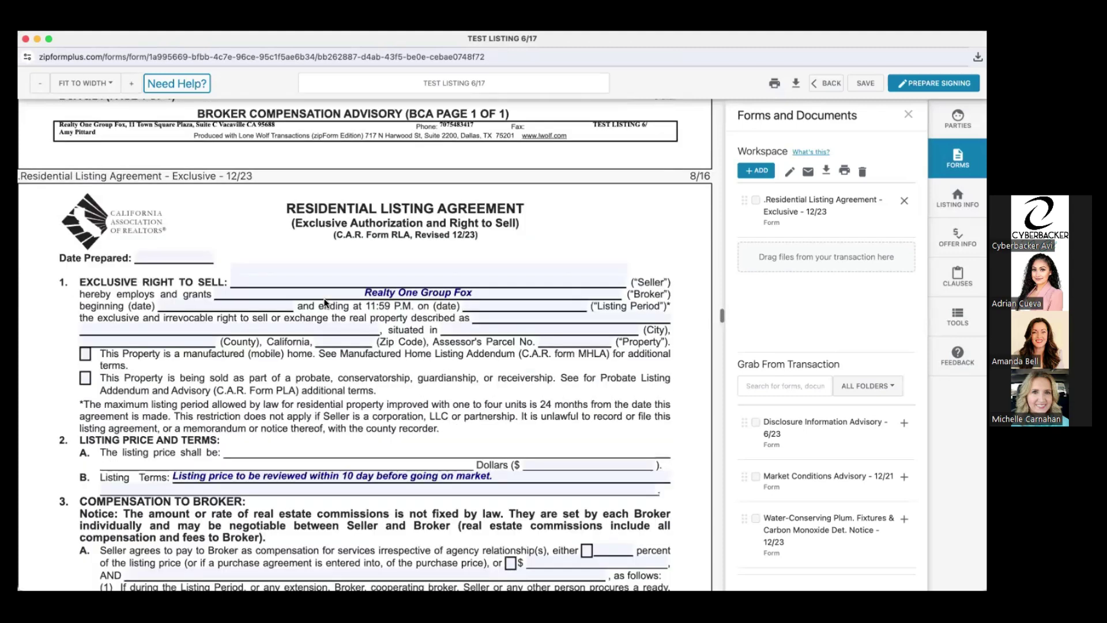
{"action": "scroll", "coordinate": [326, 303], "scroll_direction": "down", "scroll_amount": 15}
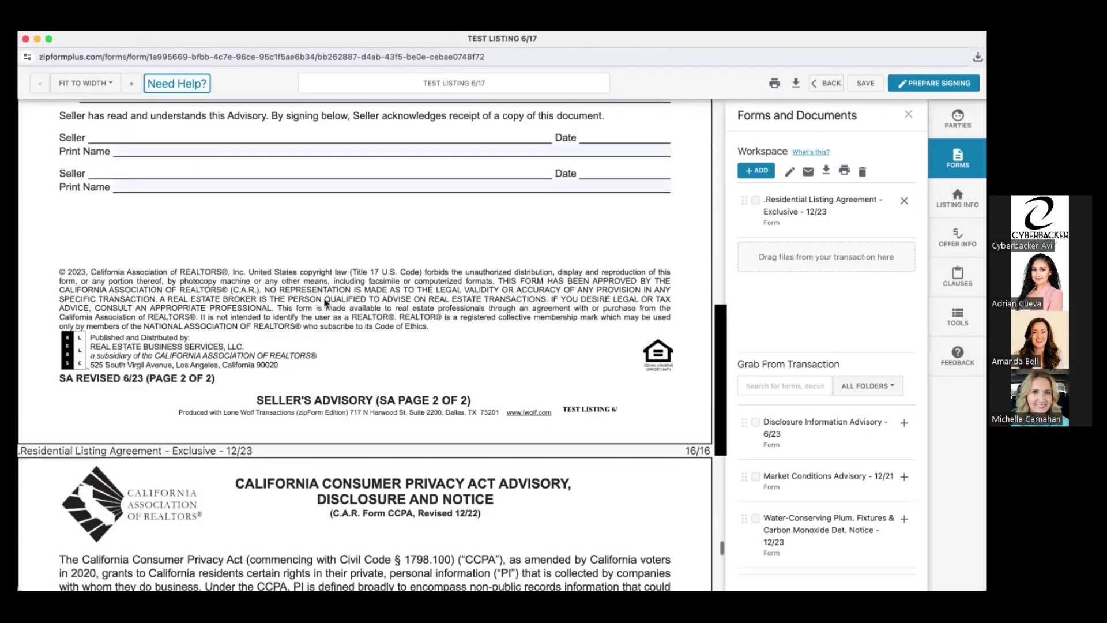
{"action": "scroll", "coordinate": [326, 303], "scroll_direction": "up", "scroll_amount": 12}
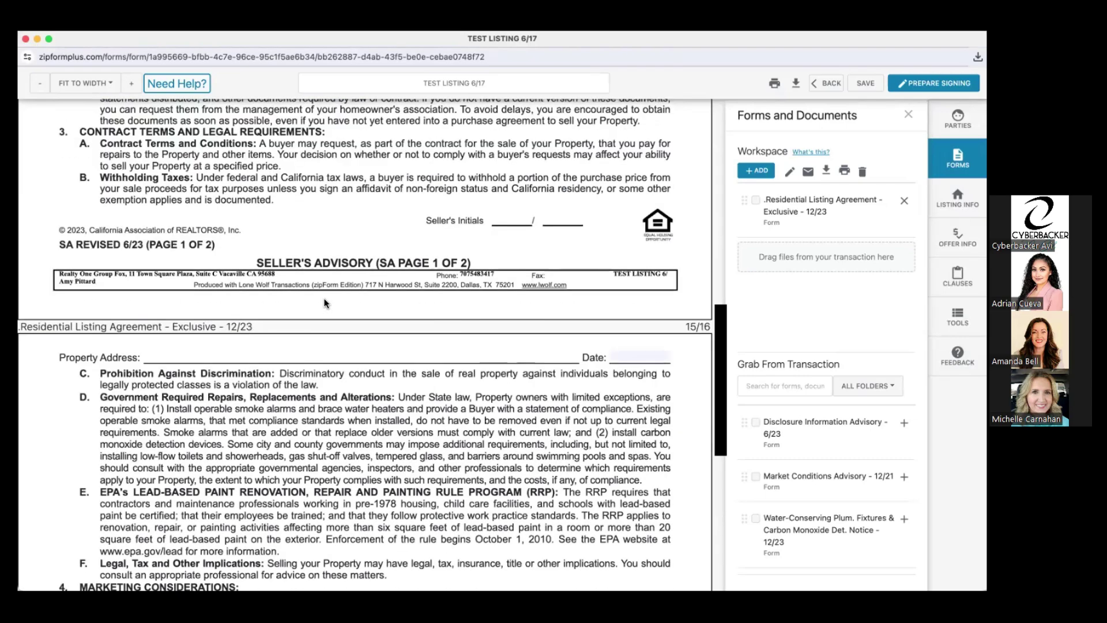
{"action": "scroll", "coordinate": [326, 302], "scroll_direction": "up", "scroll_amount": 1}
{"action": "scroll", "coordinate": [325, 303], "scroll_direction": "up", "scroll_amount": 10}
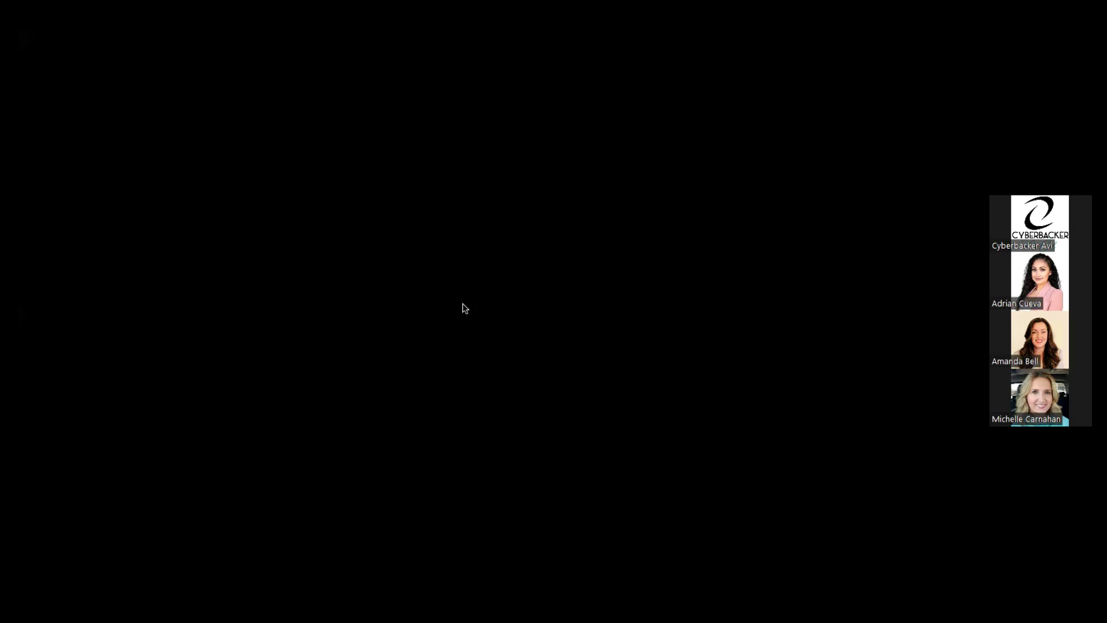
{"action": "scroll", "coordinate": [465, 309], "scroll_direction": "down", "scroll_amount": 6}
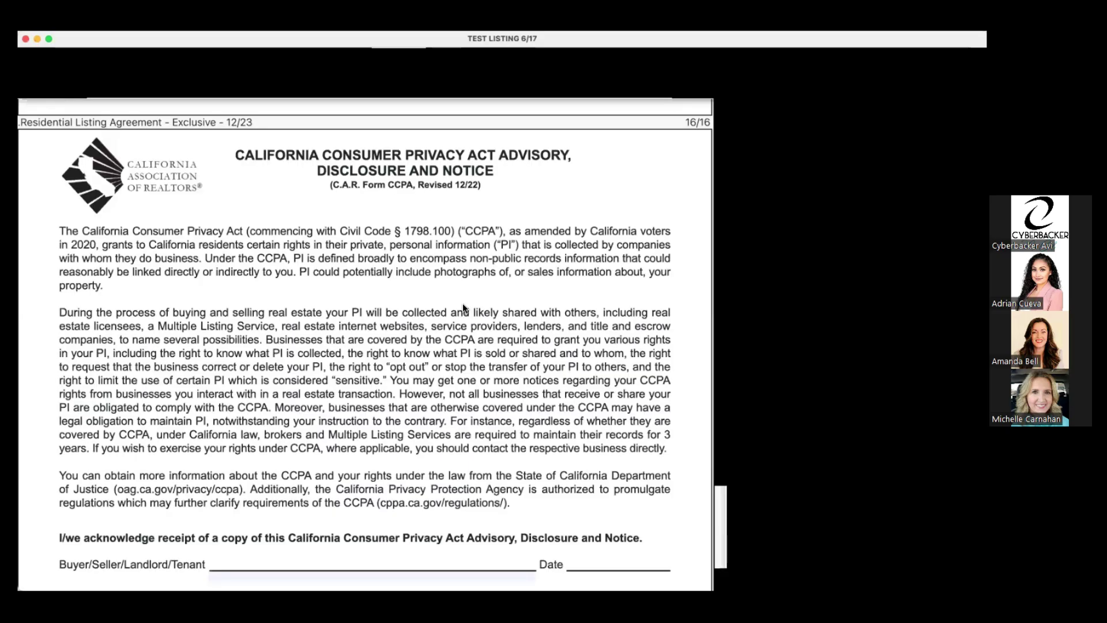
{"action": "scroll", "coordinate": [463, 304], "scroll_direction": "down", "scroll_amount": 1}
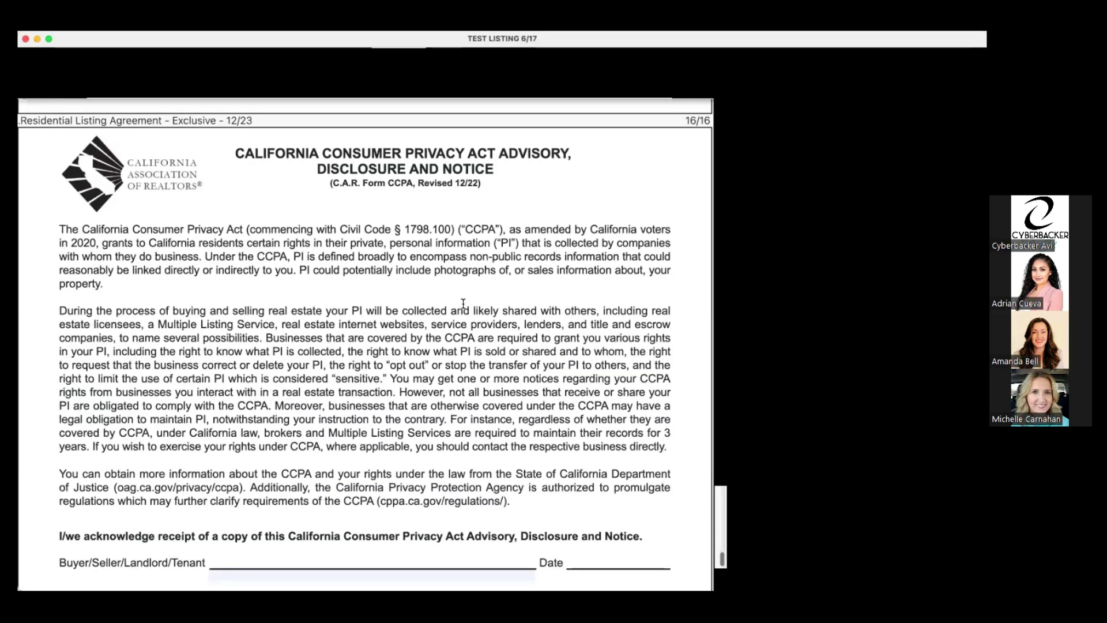
{"action": "scroll", "coordinate": [463, 304], "scroll_direction": "up", "scroll_amount": 6}
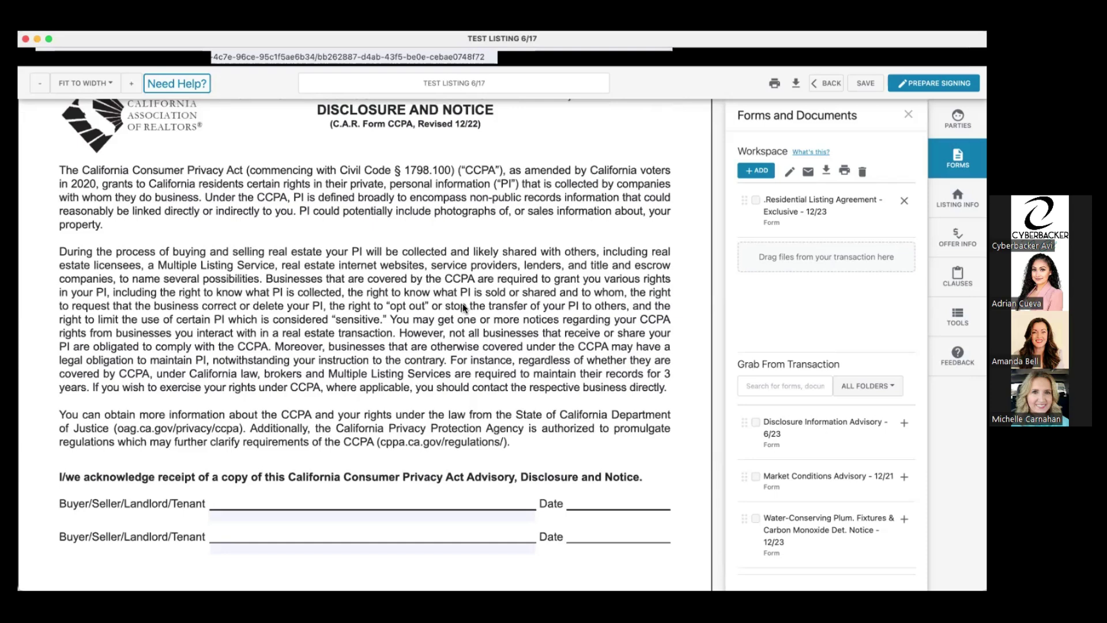
Step: Exit the Residential Listing Agreement form, answering the Save Changes prompt, back to Documents
{"action": "left_click", "coordinate": [822, 82]}
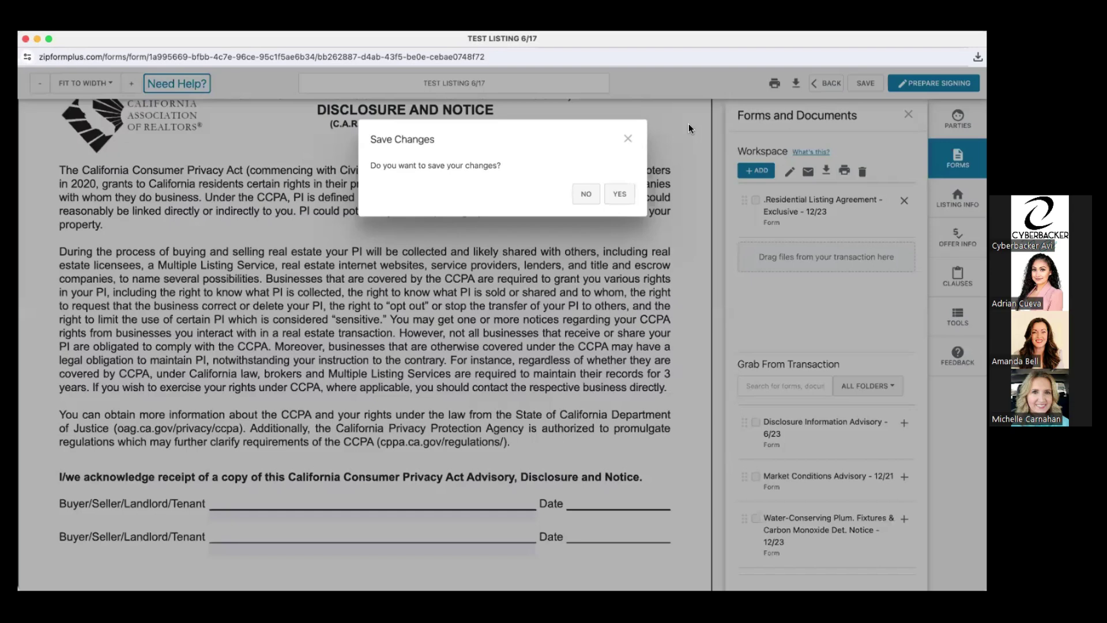
{"action": "key", "text": "Return"}
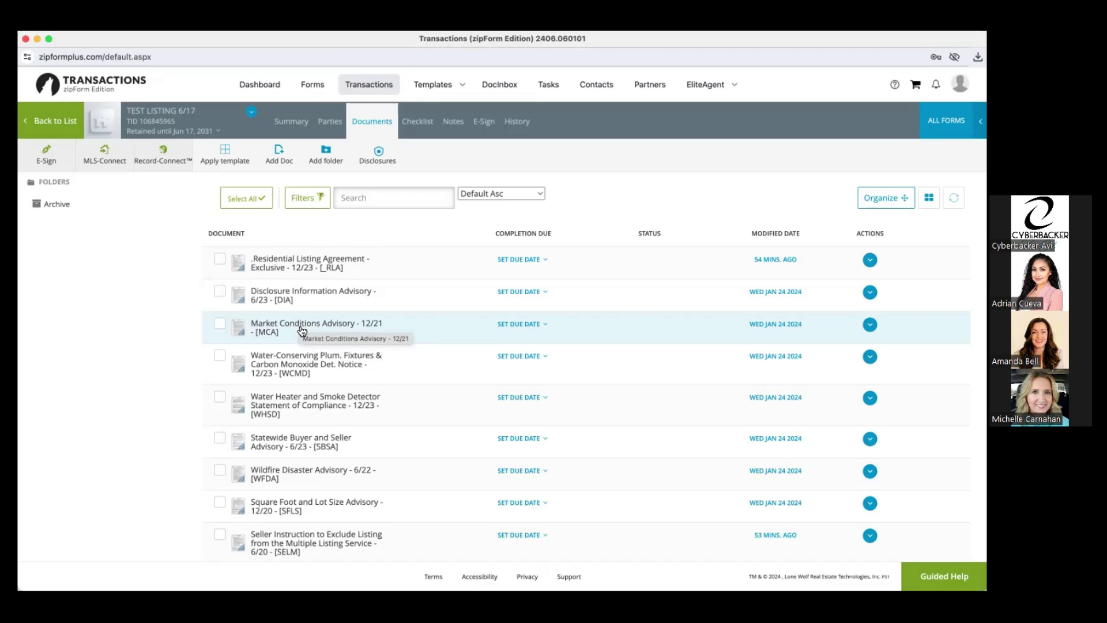
{"action": "scroll", "coordinate": [300, 328], "scroll_direction": "down", "scroll_amount": 1}
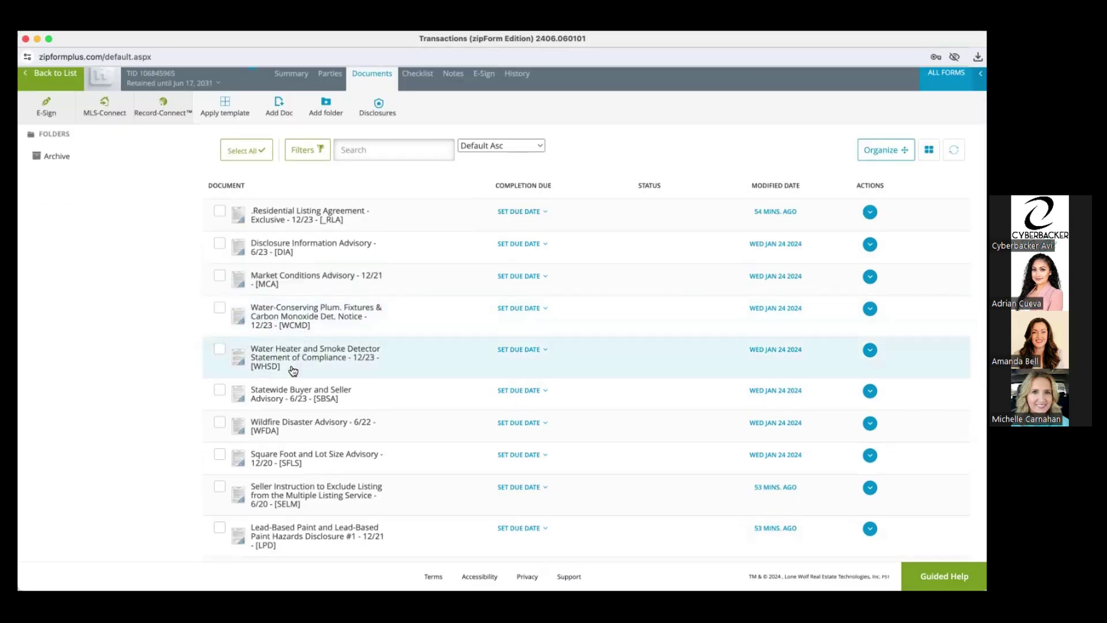
{"action": "scroll", "coordinate": [293, 370], "scroll_direction": "down", "scroll_amount": 1}
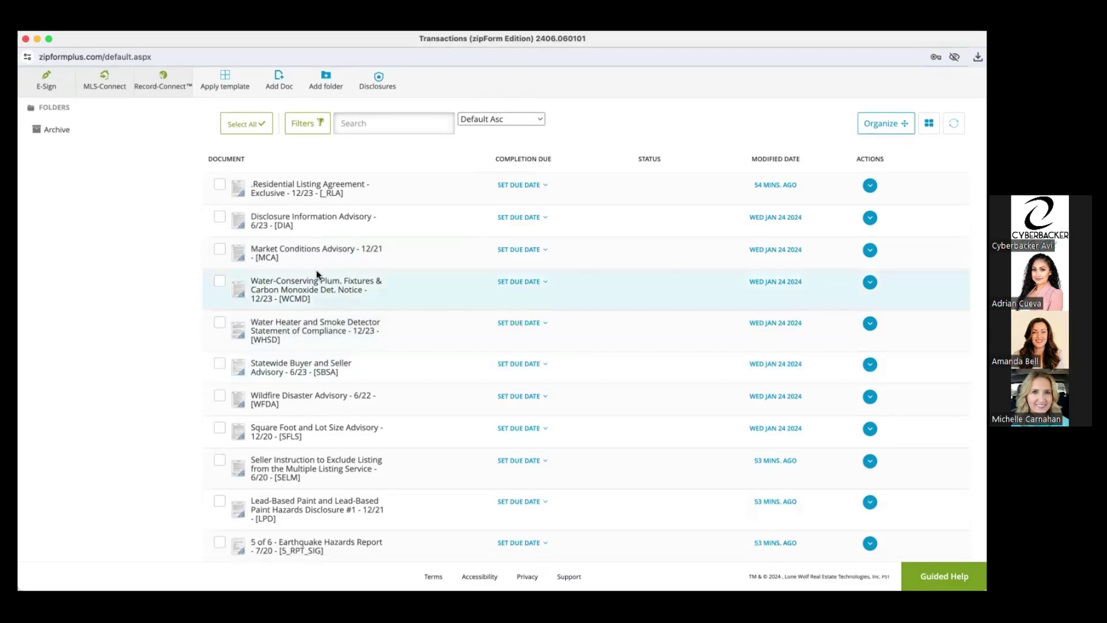
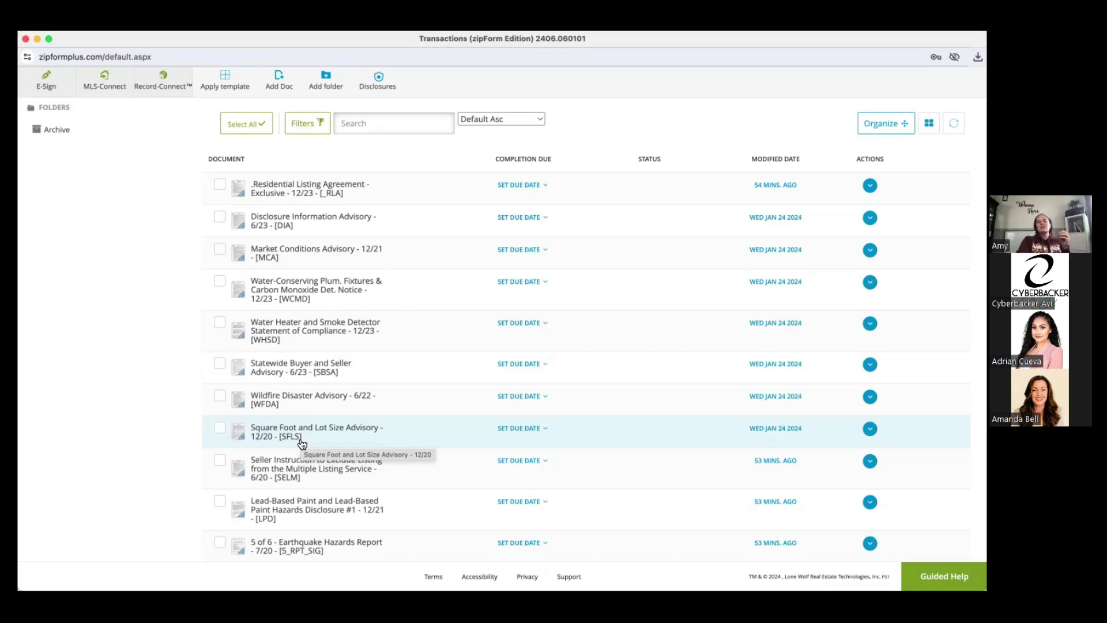
Step: Scroll down the TEST LISTING 6/17 document list to its last forms
{"action": "scroll", "coordinate": [301, 443], "scroll_direction": "down", "scroll_amount": 2}
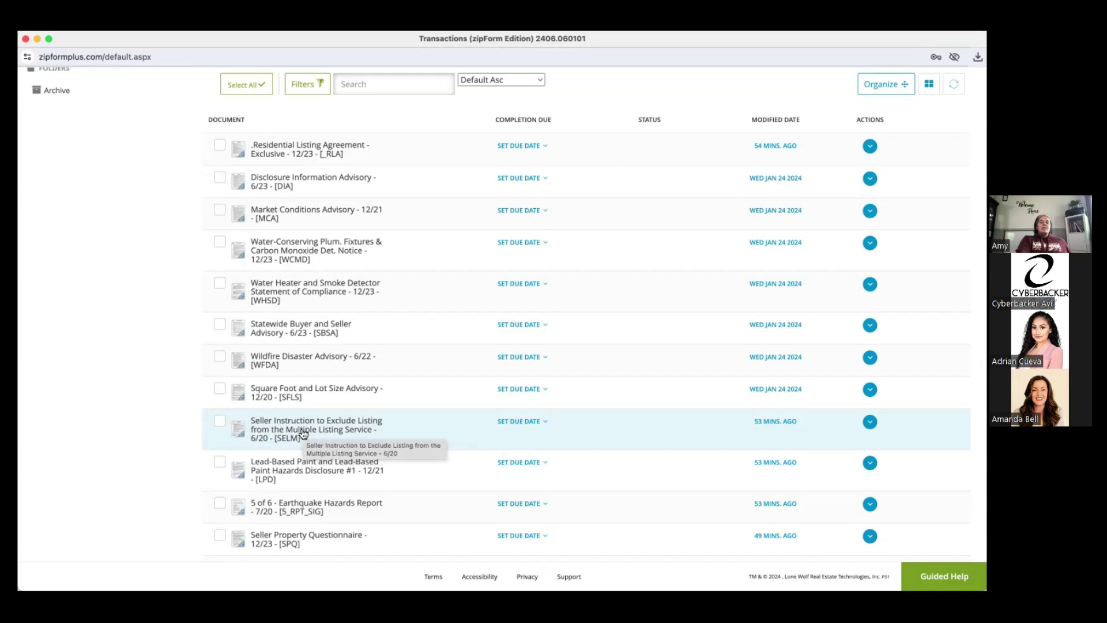
{"action": "scroll", "coordinate": [303, 433], "scroll_direction": "down", "scroll_amount": 1}
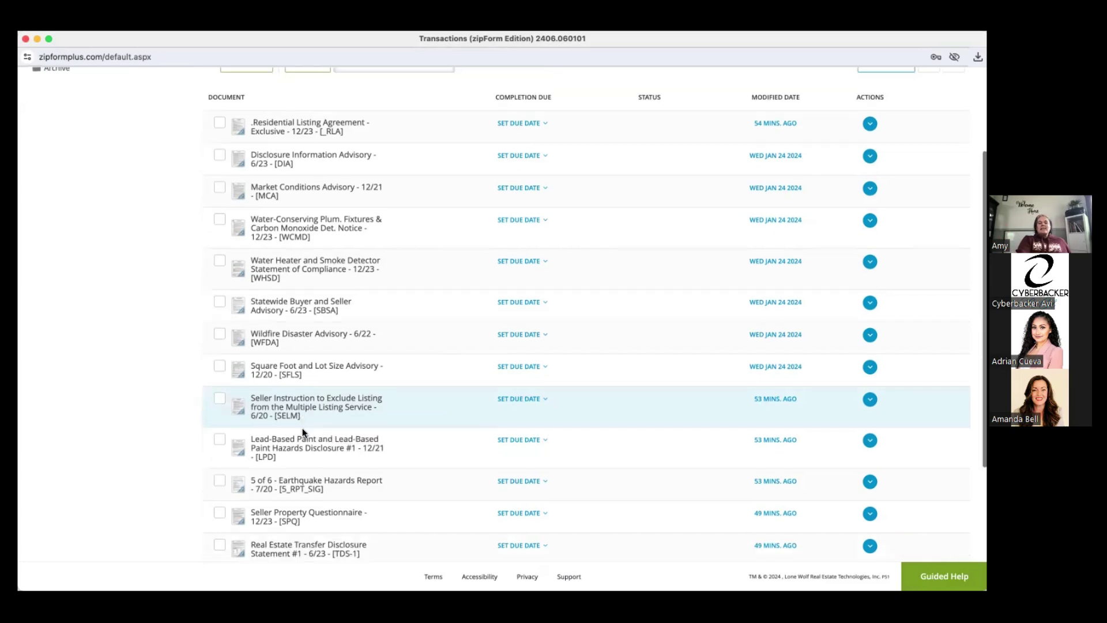
{"action": "scroll", "coordinate": [302, 428], "scroll_direction": "down", "scroll_amount": 5}
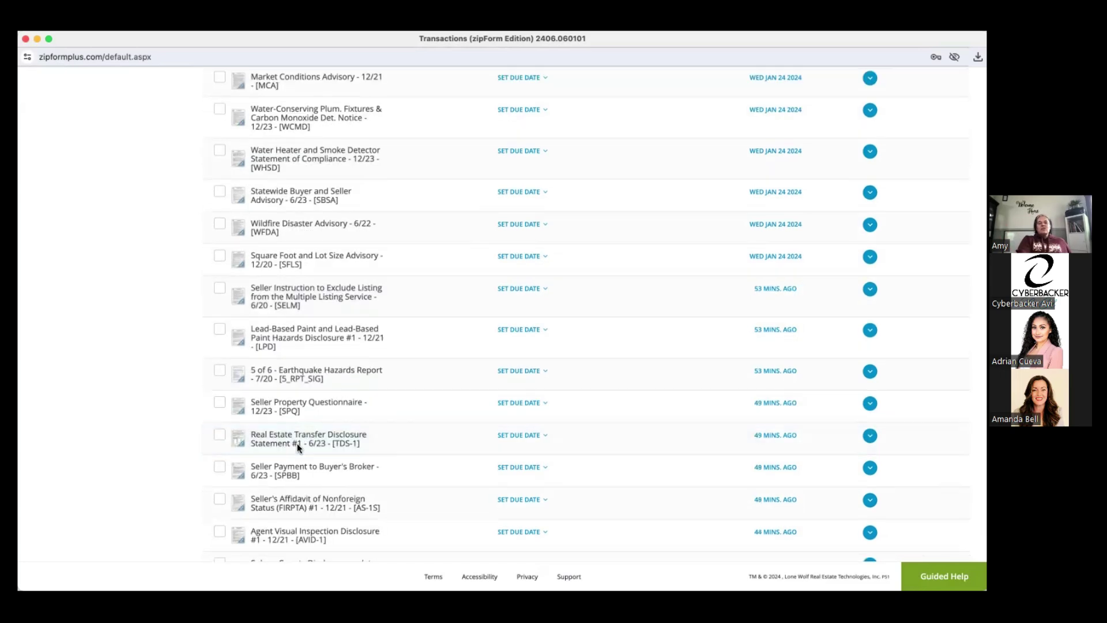
{"action": "scroll", "coordinate": [296, 443], "scroll_direction": "down", "scroll_amount": 1}
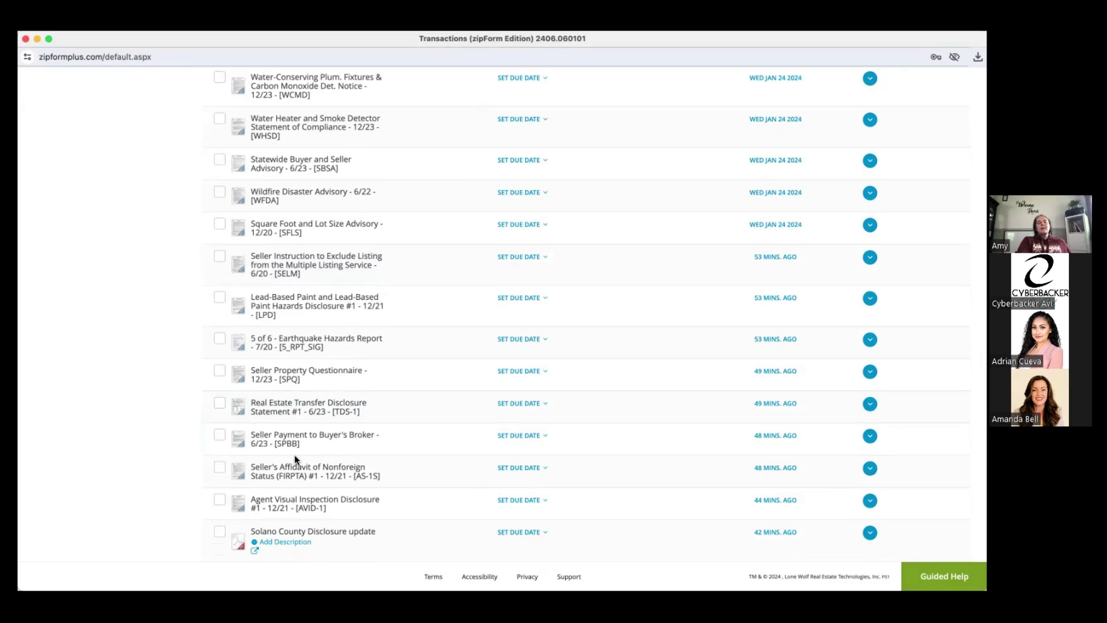
{"action": "scroll", "coordinate": [301, 542], "scroll_direction": "down", "scroll_amount": 1}
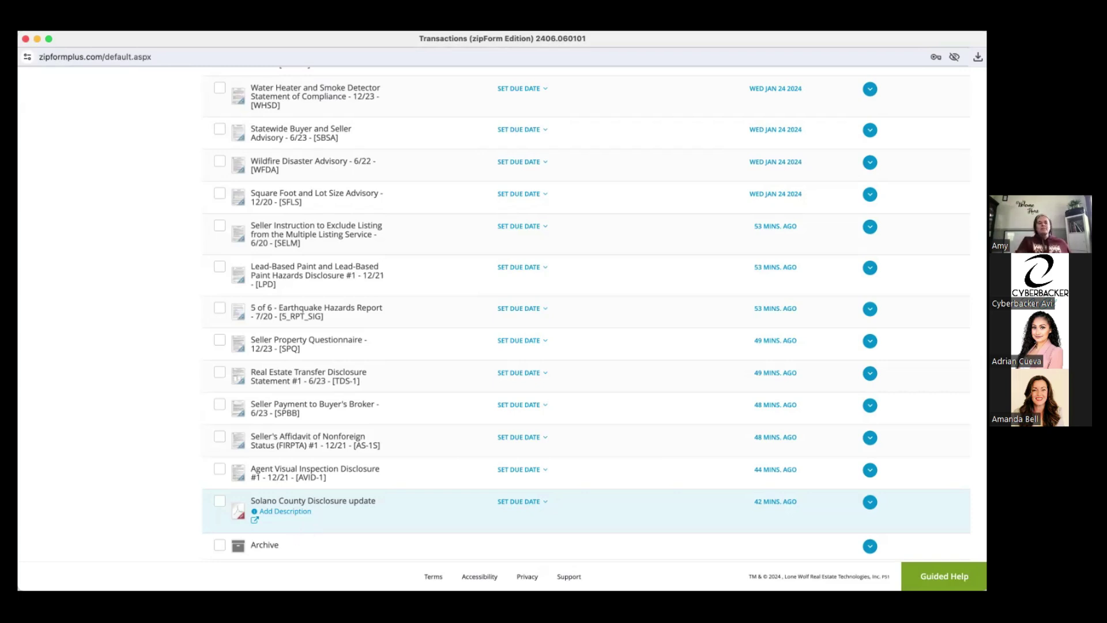
{"action": "scroll", "coordinate": [278, 533], "scroll_direction": "down", "scroll_amount": 1}
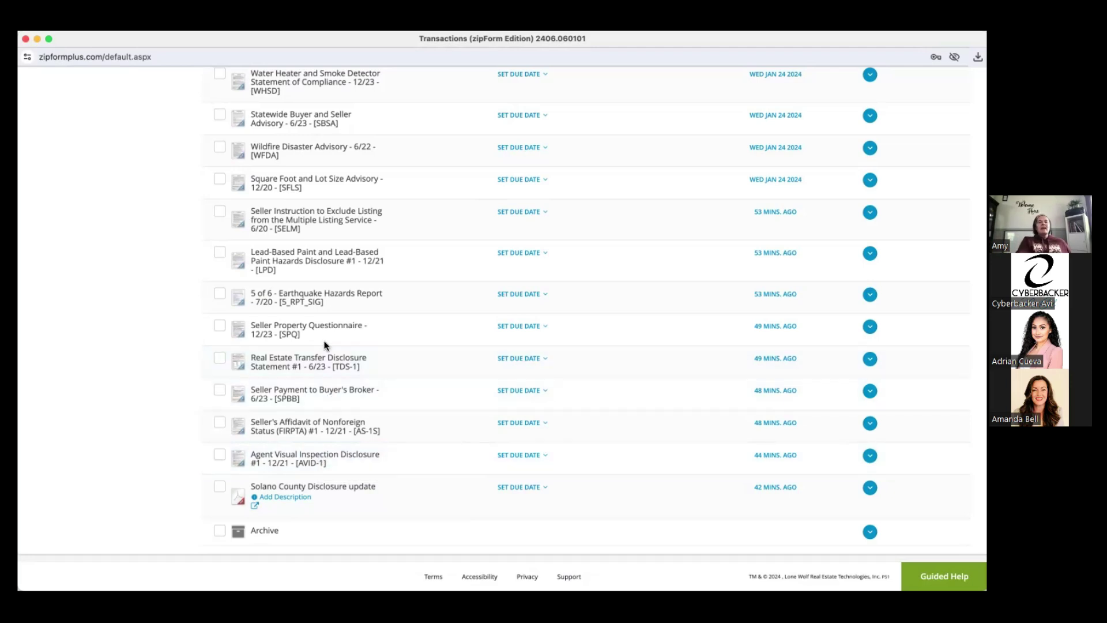
Step: Scroll back up the list to the Residential Listing Agreement at the top
{"action": "scroll", "coordinate": [324, 345], "scroll_direction": "up", "scroll_amount": 1}
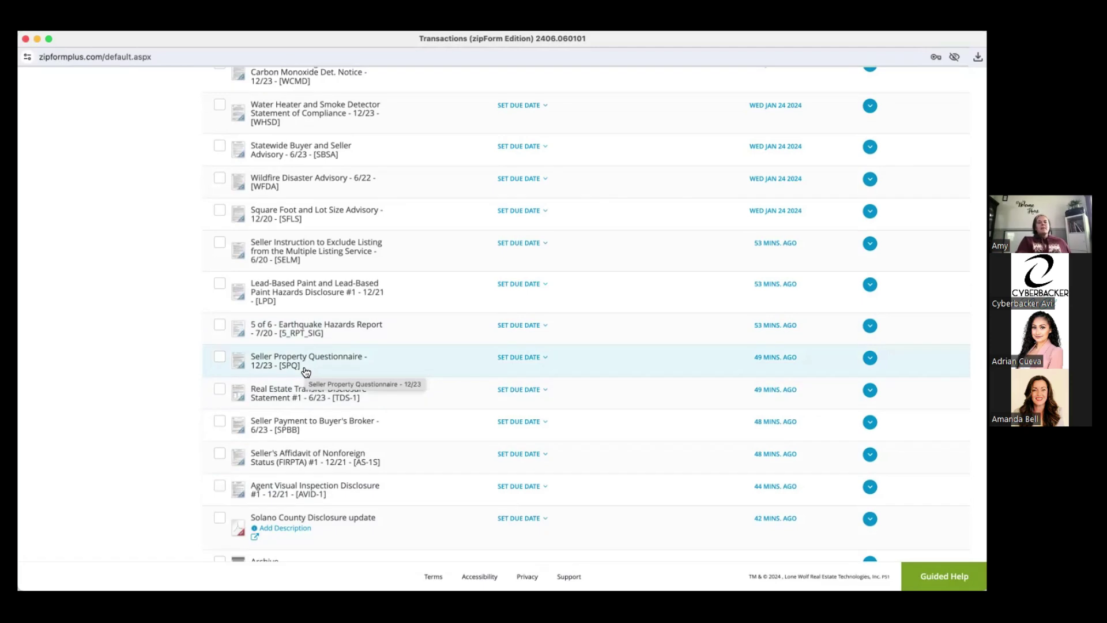
{"action": "scroll", "coordinate": [306, 371], "scroll_direction": "up", "scroll_amount": 1}
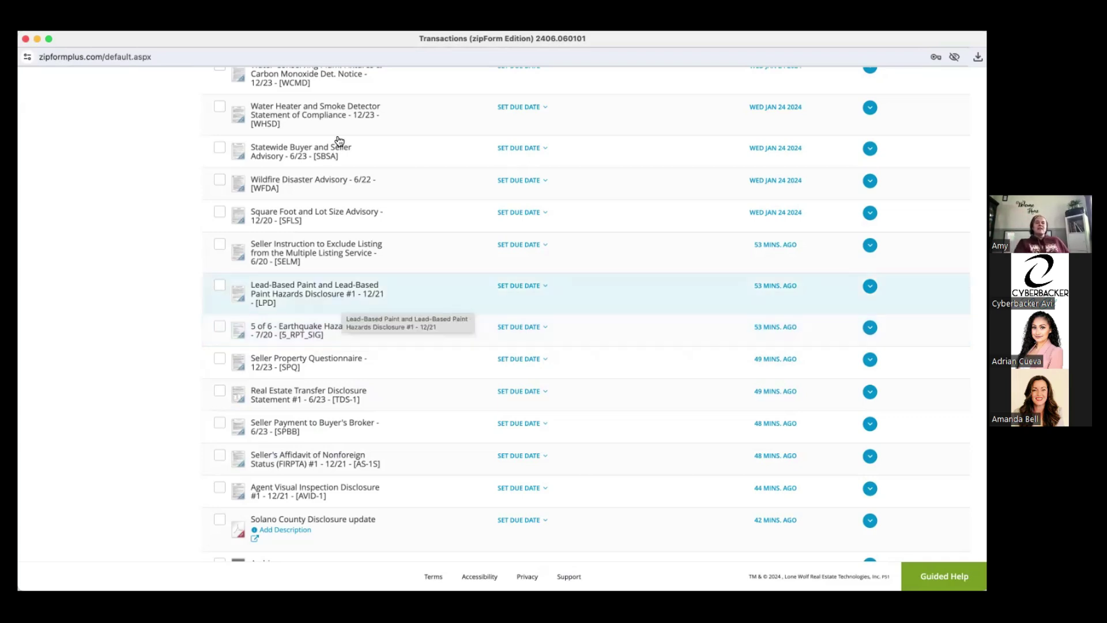
{"action": "scroll", "coordinate": [339, 142], "scroll_direction": "up", "scroll_amount": 2}
{"action": "scroll", "coordinate": [339, 141], "scroll_direction": "up", "scroll_amount": 4}
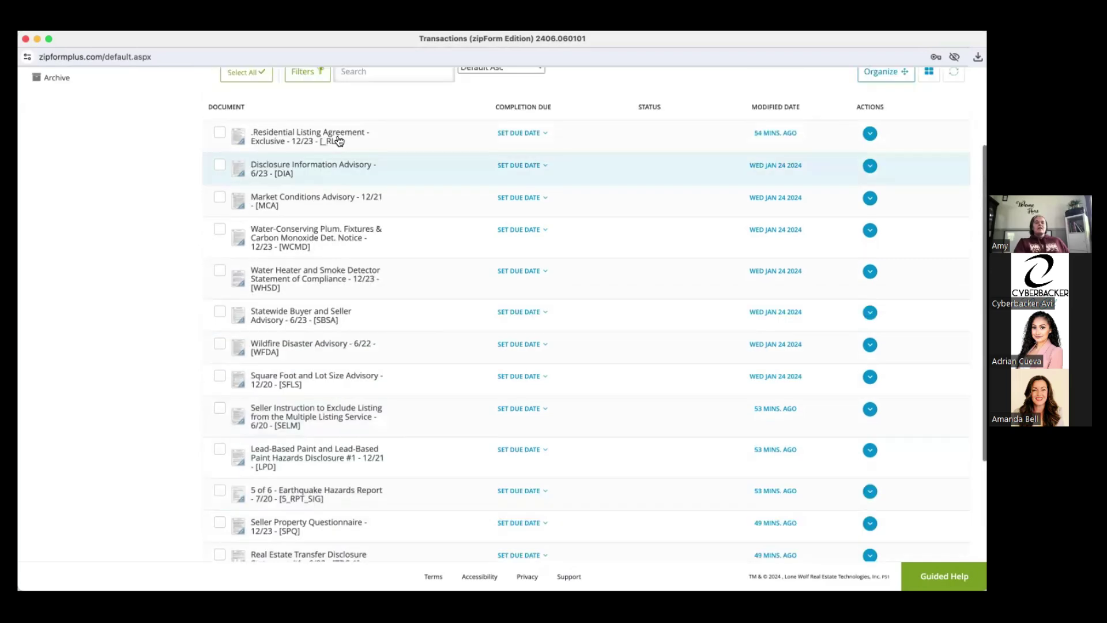
{"action": "scroll", "coordinate": [330, 339], "scroll_direction": "down", "scroll_amount": 3}
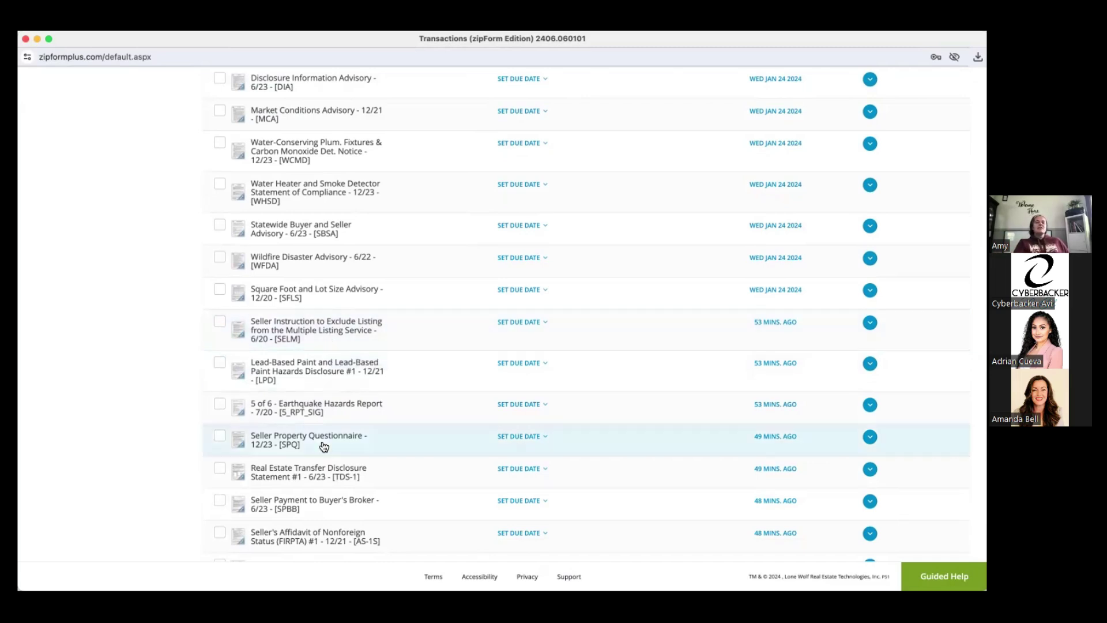
{"action": "scroll", "coordinate": [324, 447], "scroll_direction": "down", "scroll_amount": 3}
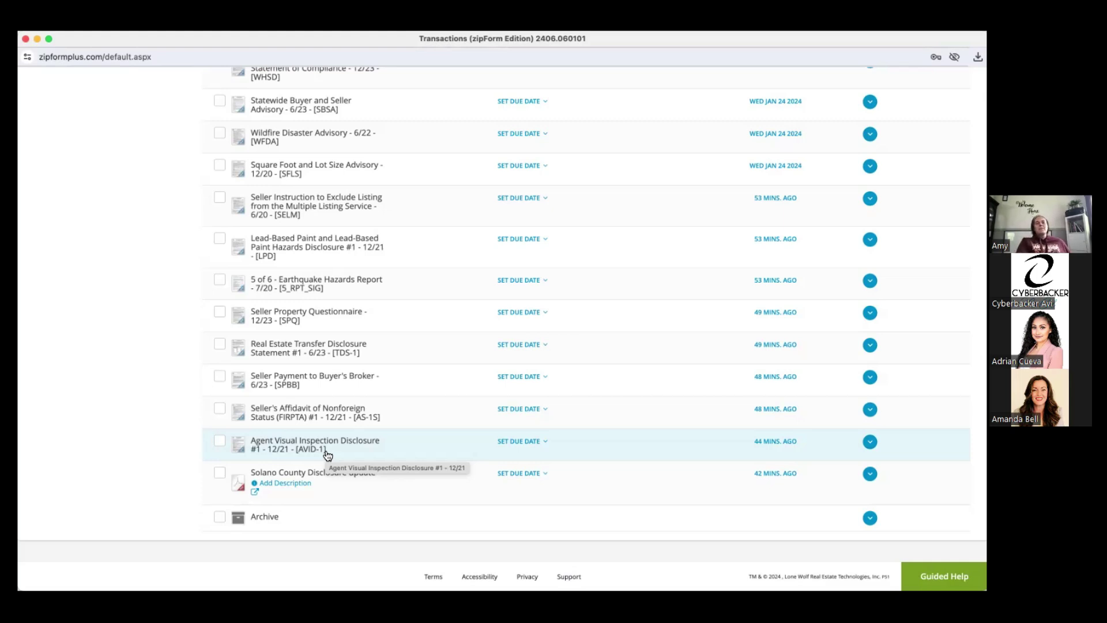
{"action": "scroll", "coordinate": [327, 455], "scroll_direction": "up", "scroll_amount": 3}
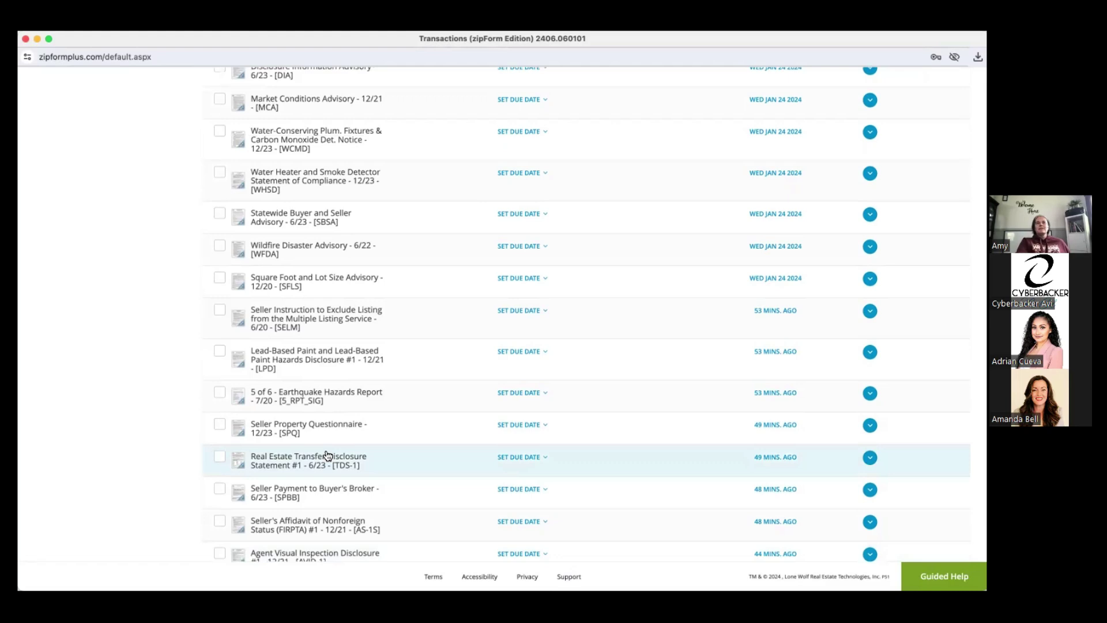
{"action": "scroll", "coordinate": [327, 455], "scroll_direction": "up", "scroll_amount": 1}
{"action": "scroll", "coordinate": [325, 454], "scroll_direction": "up", "scroll_amount": 5}
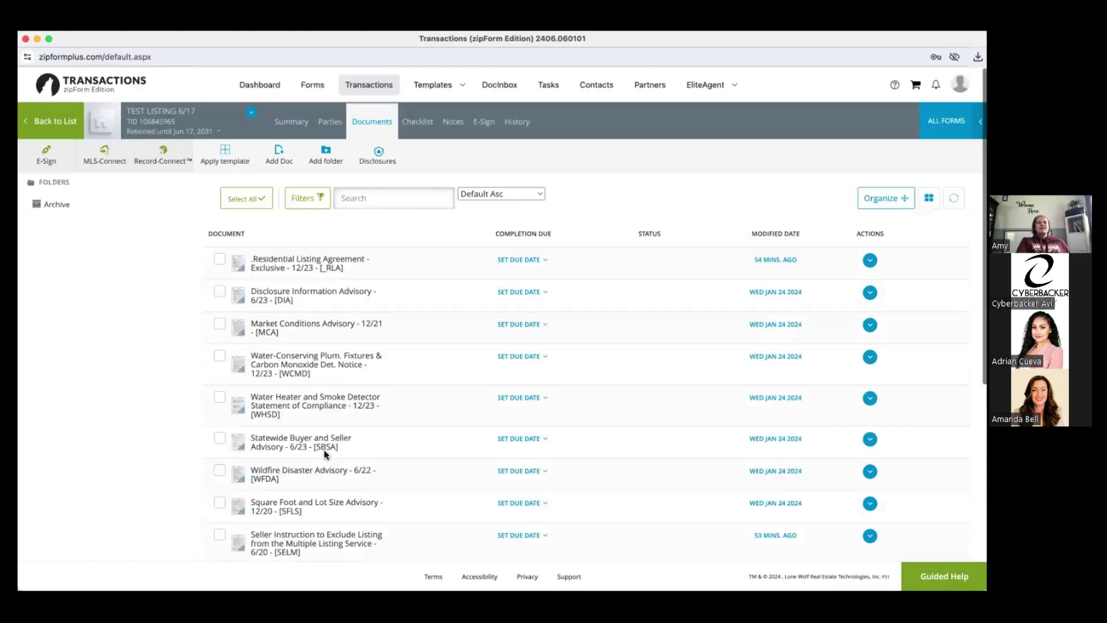
Step: Return to the transactions list and open the TEST PURCHASE 6/17 transaction's summary
{"action": "left_click", "coordinate": [54, 125]}
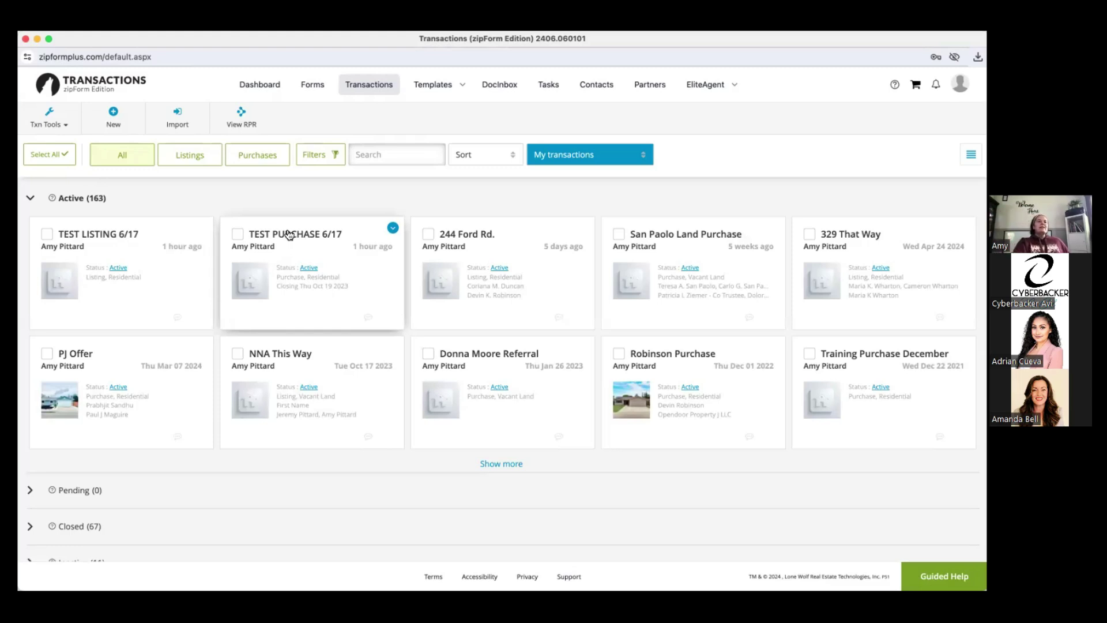
{"action": "left_click", "coordinate": [295, 235]}
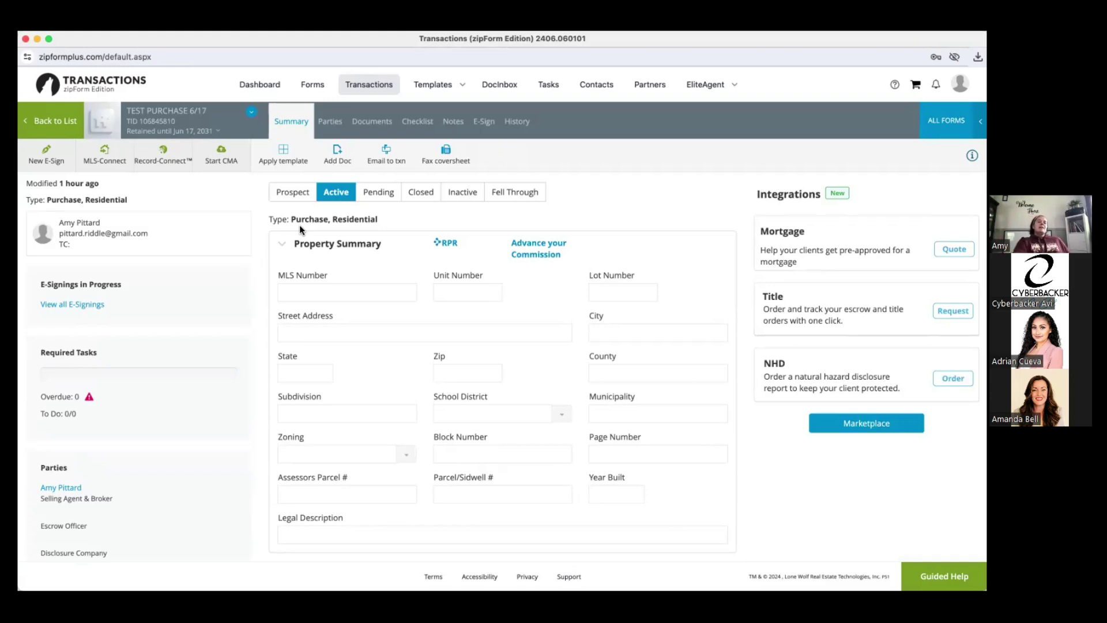
Step: Check the TEST PURCHASE 6/17 documents, then reopen the transaction from the list
{"action": "left_click", "coordinate": [371, 121]}
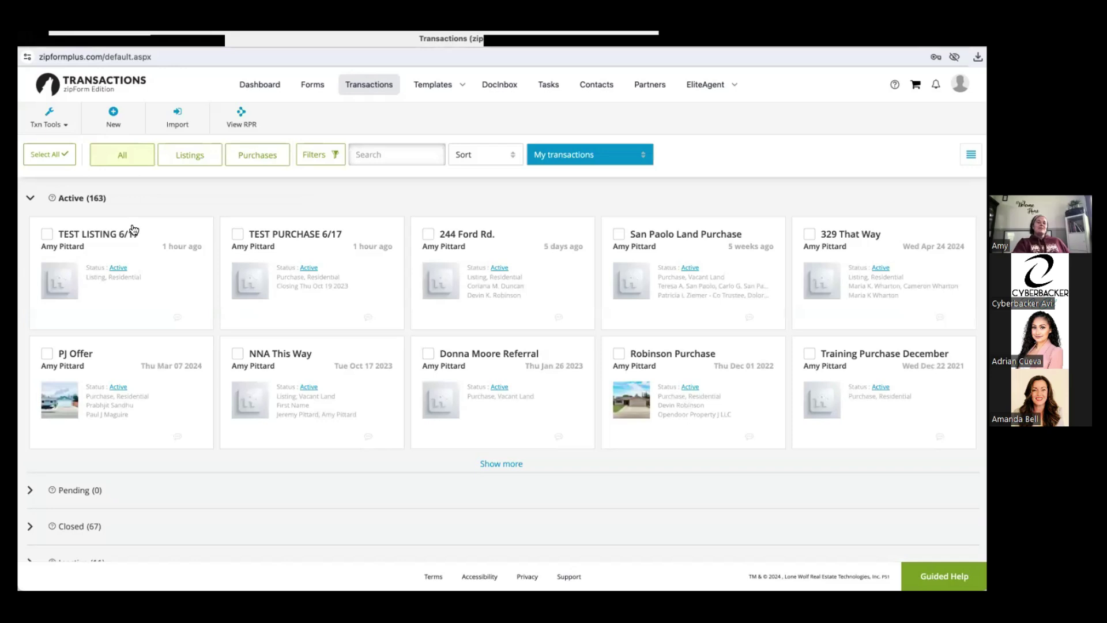
{"action": "left_click", "coordinate": [326, 234]}
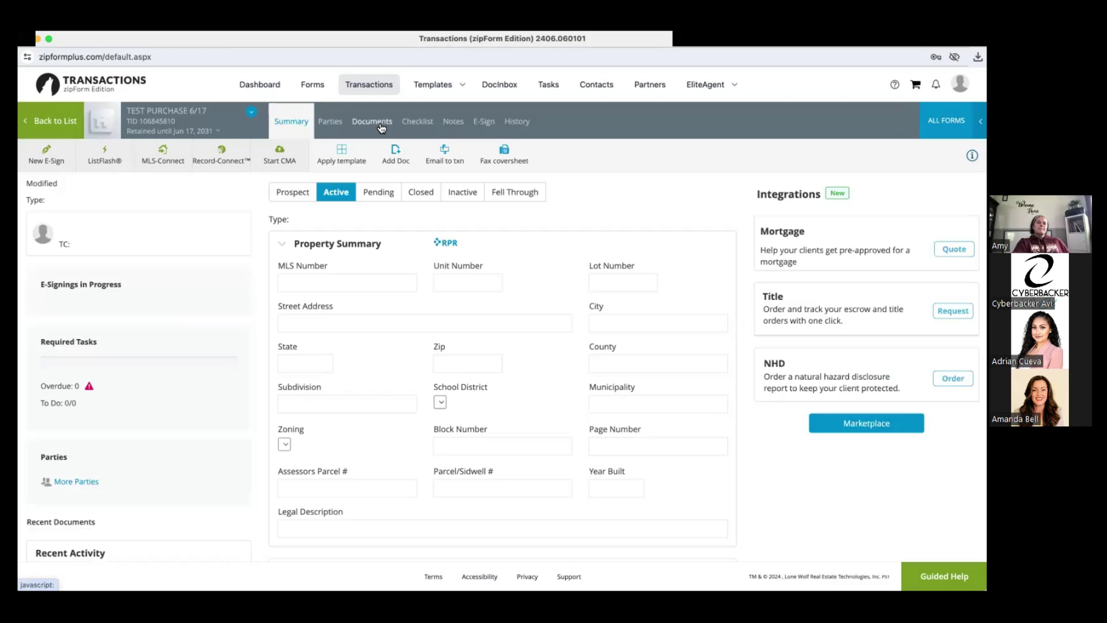
Step: Show the TEST PURCHASE 6/17 documents and search the form library for 'SOLAR', then close it
{"action": "left_click", "coordinate": [380, 122]}
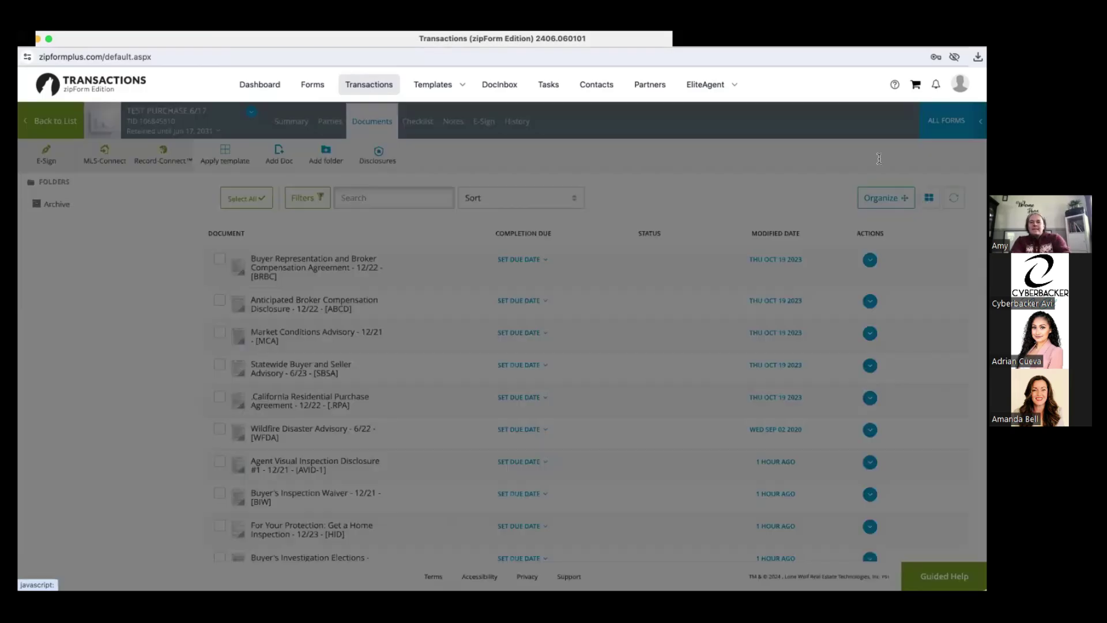
{"action": "left_click", "coordinate": [879, 161]}
{"action": "type", "text": "SOLAR"}
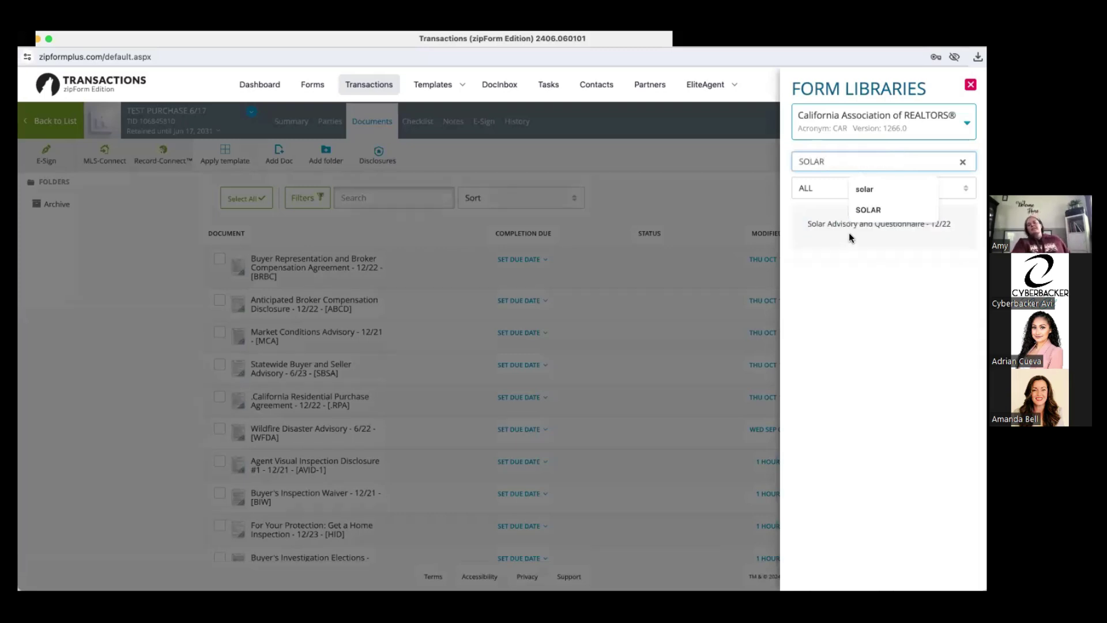
{"action": "left_click", "coordinate": [732, 195]}
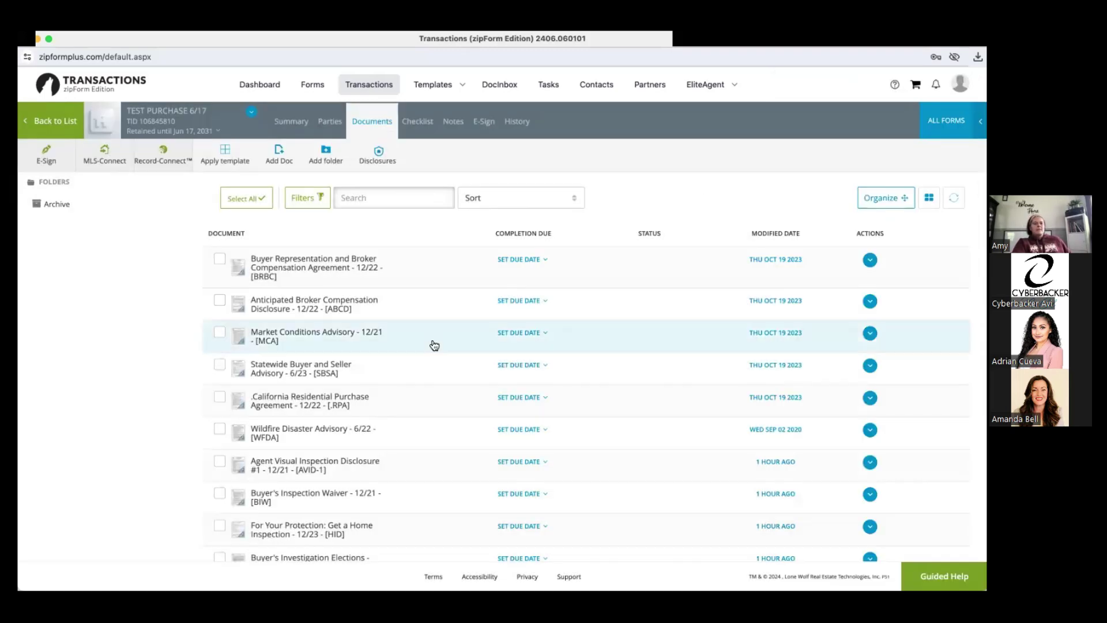
{"action": "scroll", "coordinate": [415, 337], "scroll_direction": "down", "scroll_amount": 3}
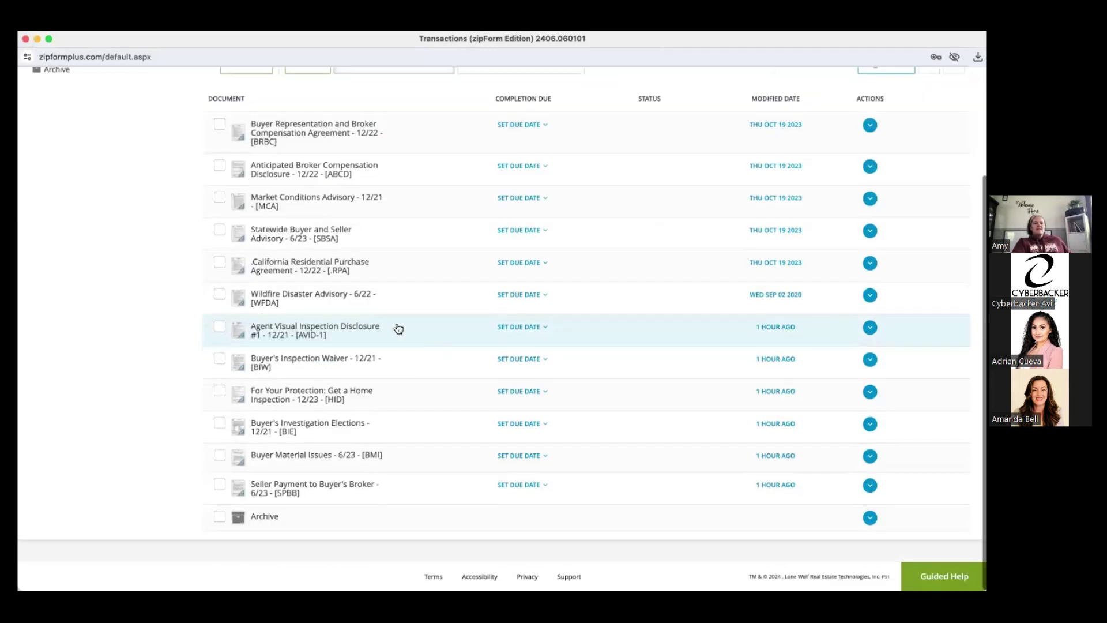